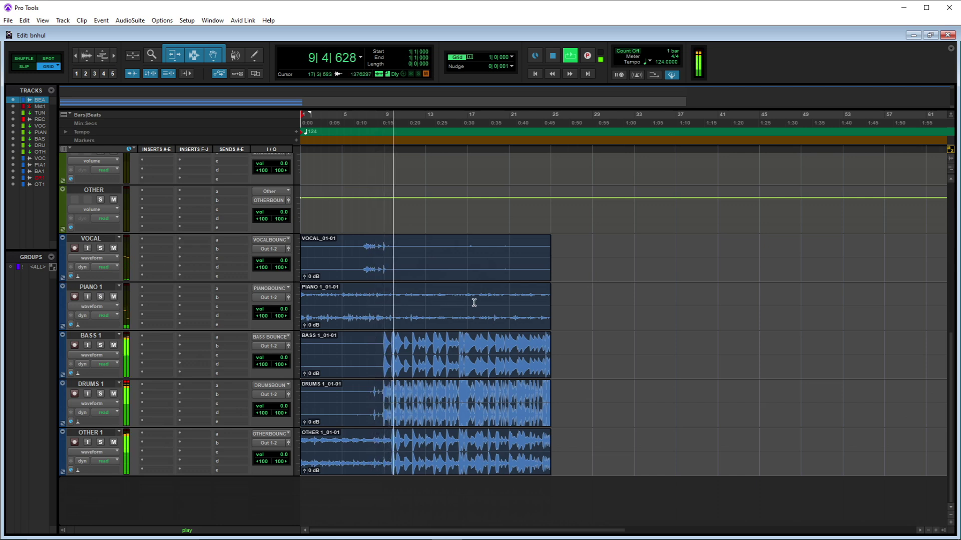
# Mute the PIANO 1, BASS 1, DRUMS 1 and OTHER 1 tracks during playback, and unmute each of them again.
pyautogui.click(113, 346)
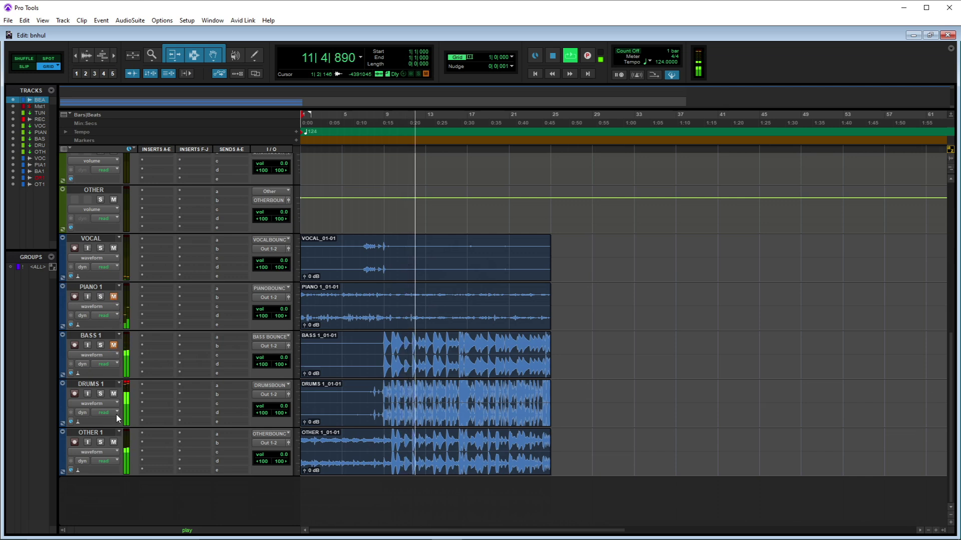
pyautogui.click(114, 442)
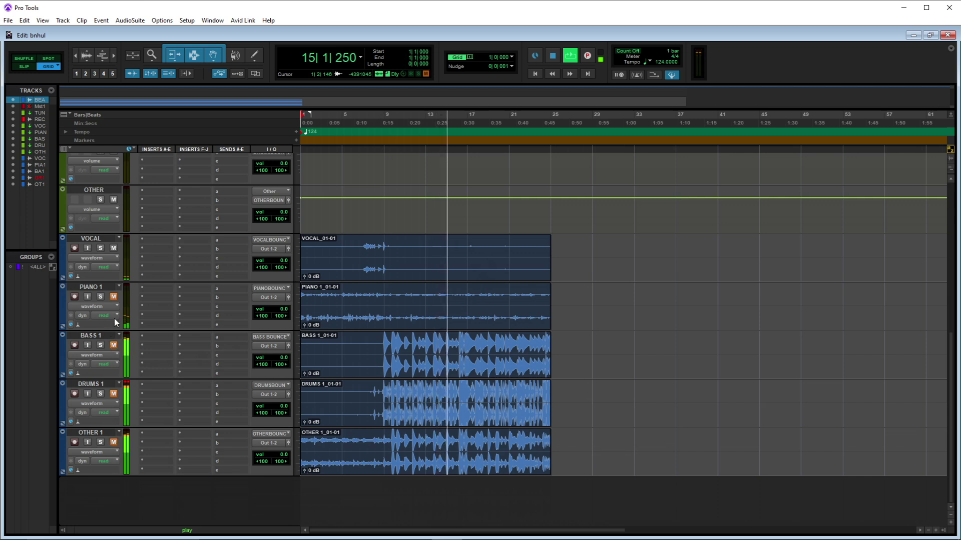
pyautogui.click(114, 345)
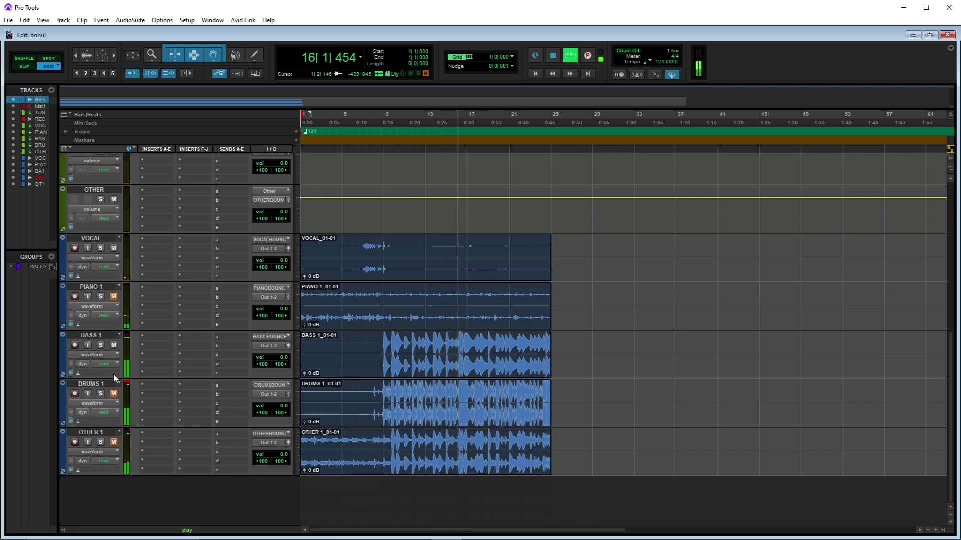
pyautogui.rightClick(114, 394)
pyautogui.press('Escape')
pyautogui.click(114, 394)
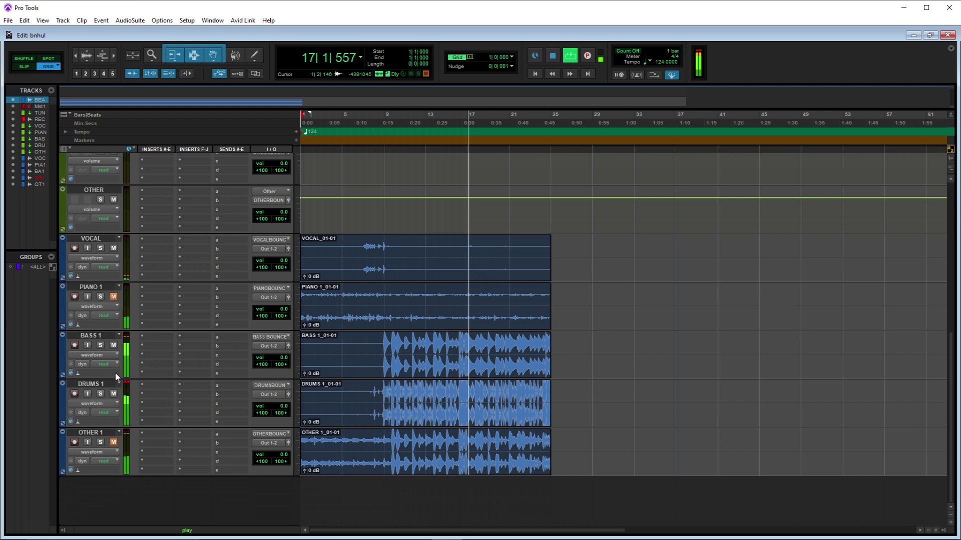
pyautogui.click(114, 441)
pyautogui.click(115, 297)
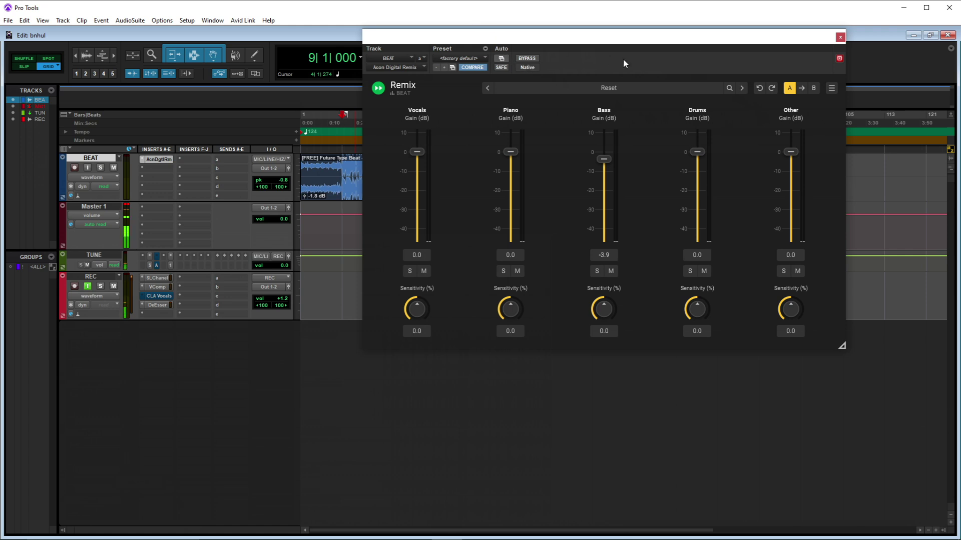
# Reposition the Remix plug-in window and play the BEAT track from bar 9.
pyautogui.moveTo(580, 35)
pyautogui.mouseDown()
pyautogui.moveTo(472, 28)
pyautogui.moveTo(444, 37)
pyautogui.moveTo(571, 40)
pyautogui.mouseUp()
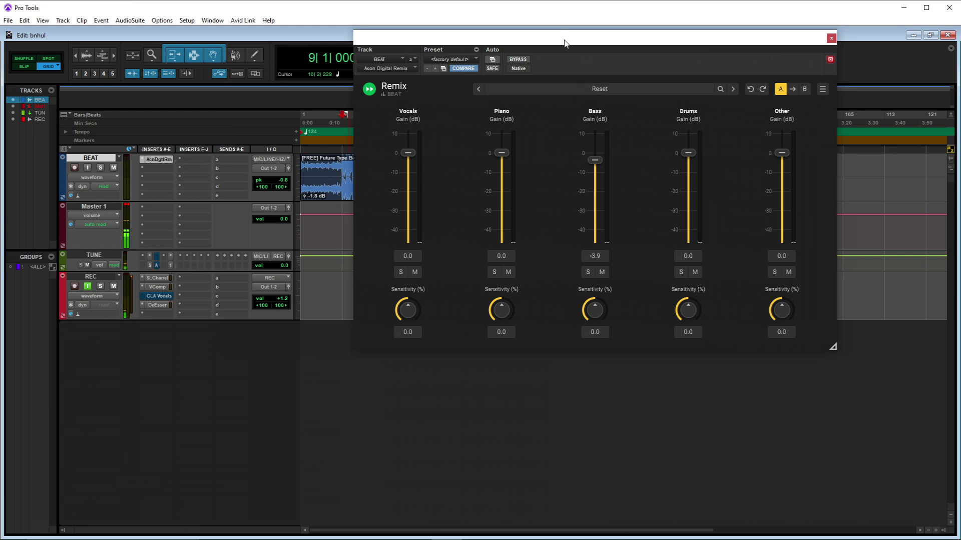
pyautogui.moveTo(565, 40); pyautogui.dragTo(464, 19)
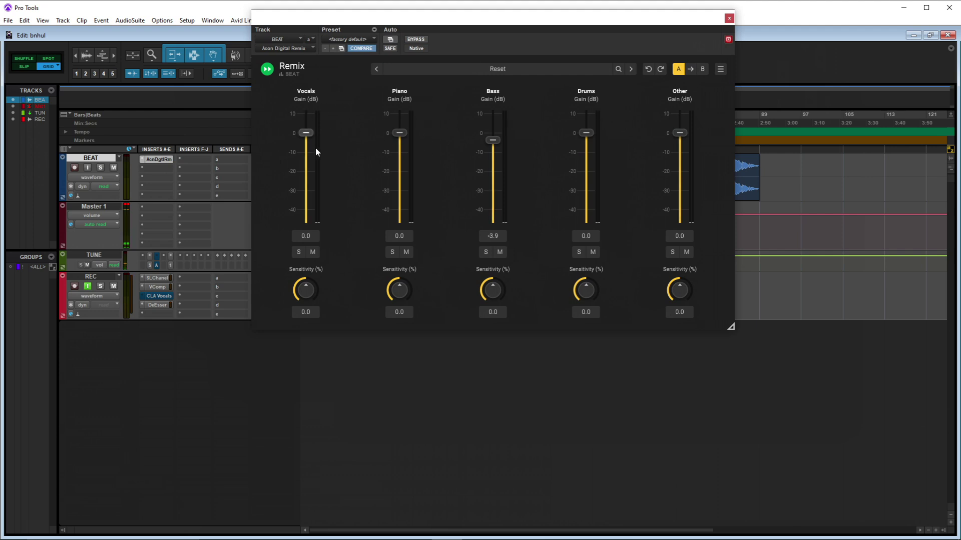
pyautogui.moveTo(389, 25); pyautogui.dragTo(533, 57)
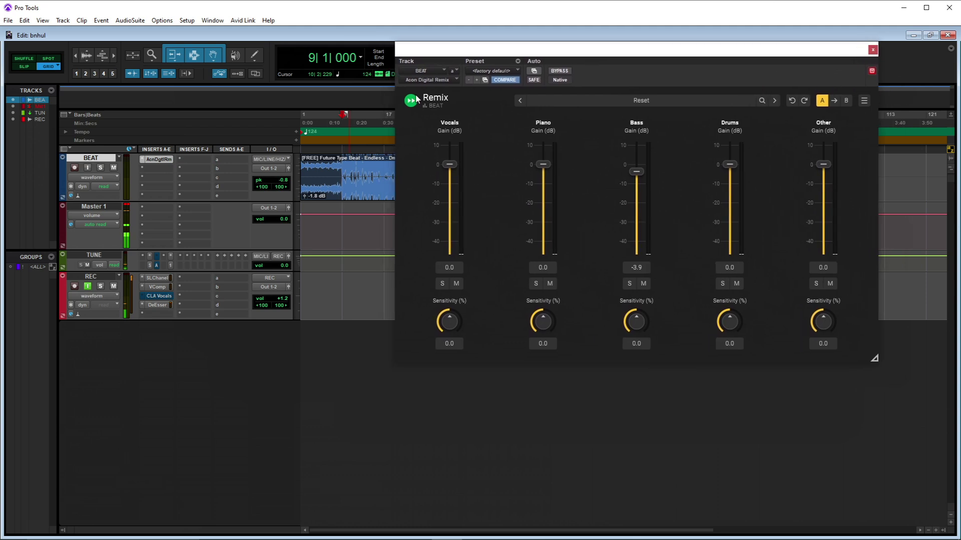
pyautogui.click(332, 122)
pyautogui.moveTo(335, 122); pyautogui.dragTo(340, 123)
pyautogui.click(341, 123)
pyautogui.press('space')
pyautogui.moveTo(646, 57); pyautogui.dragTo(490, 48)
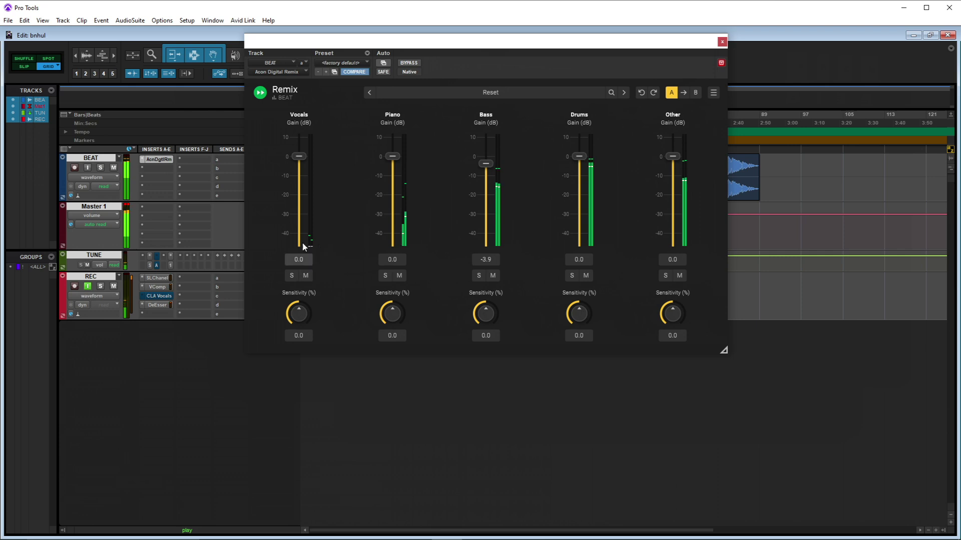
# Solo the Vocals stem in Remix, set its sensitivity to -100, and release the solo.
pyautogui.click(291, 277)
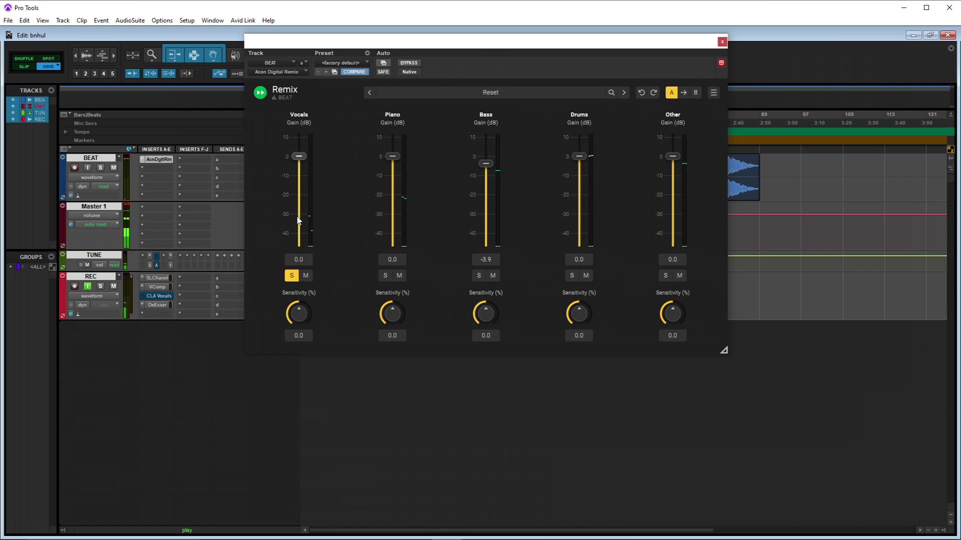
pyautogui.moveTo(308, 310); pyautogui.dragTo(307, 316)
pyautogui.click(294, 276)
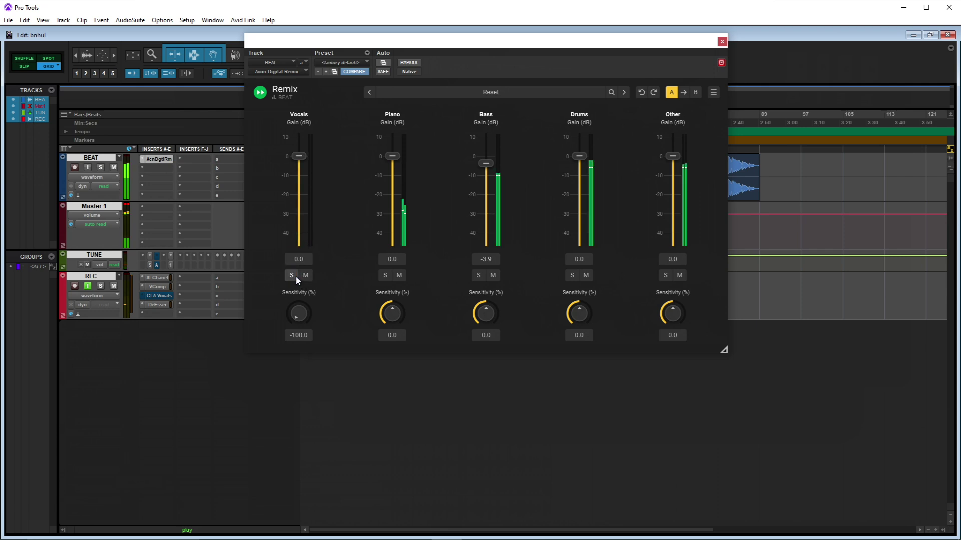
# Listen to the Piano stem and the Bass stem soloed one after the other in Remix.
pyautogui.click(386, 277)
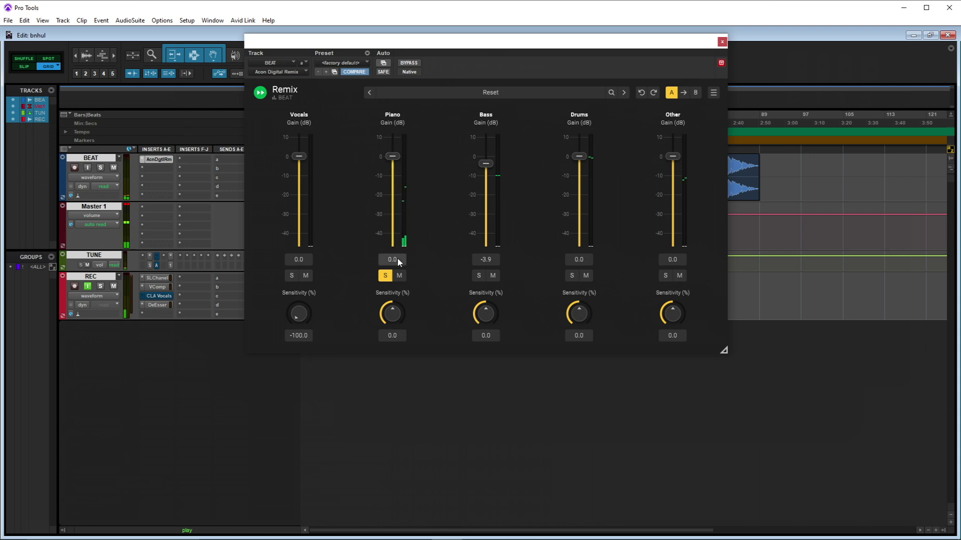
pyautogui.click(385, 275)
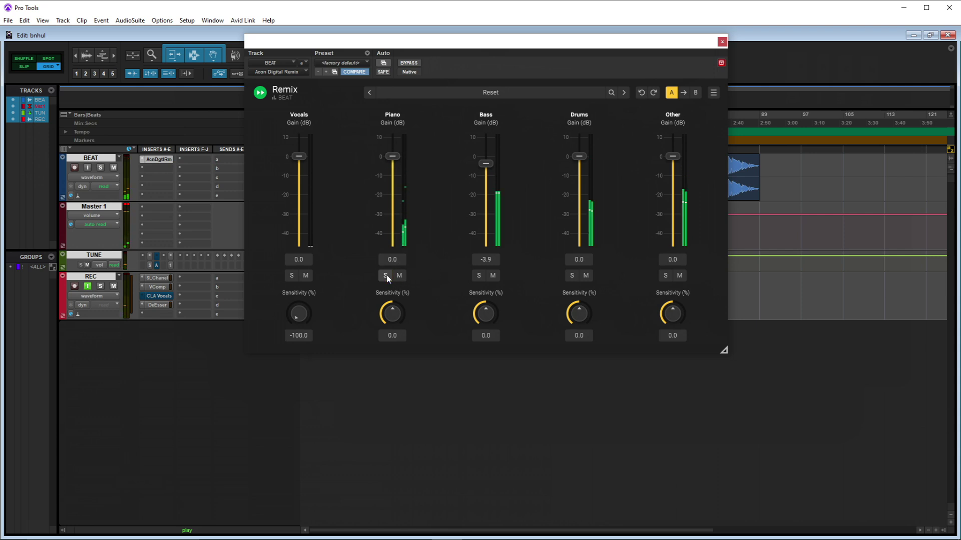
pyautogui.click(479, 276)
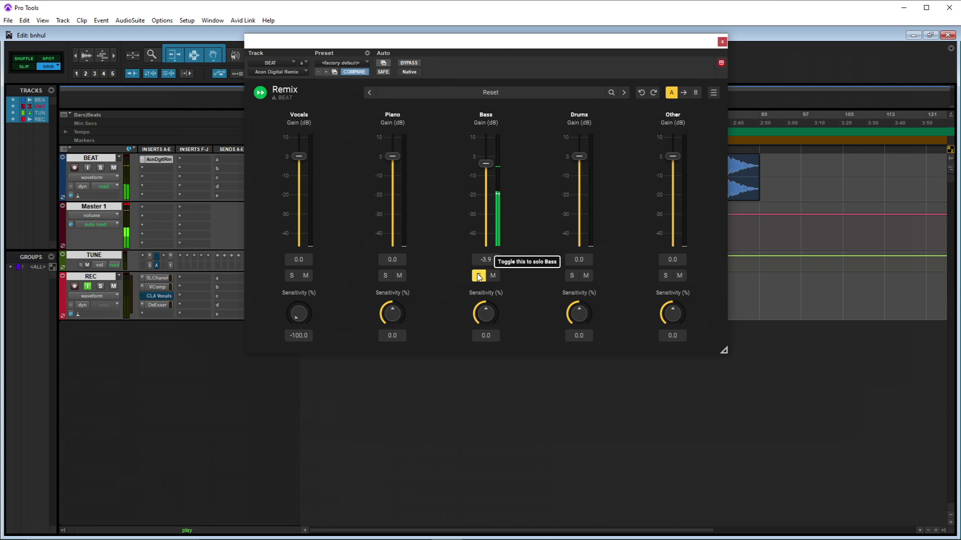
pyautogui.click(478, 276)
# Listen to the Drums stem soloed in Remix, replaying the beat from bar 9, and release the solo.
pyautogui.click(572, 275)
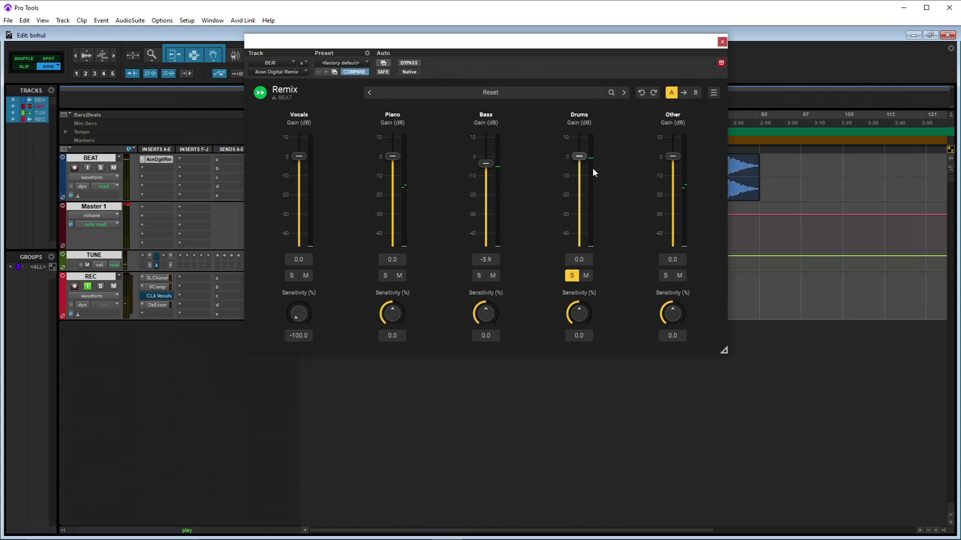
pyautogui.moveTo(542, 36); pyautogui.dragTo(681, 219)
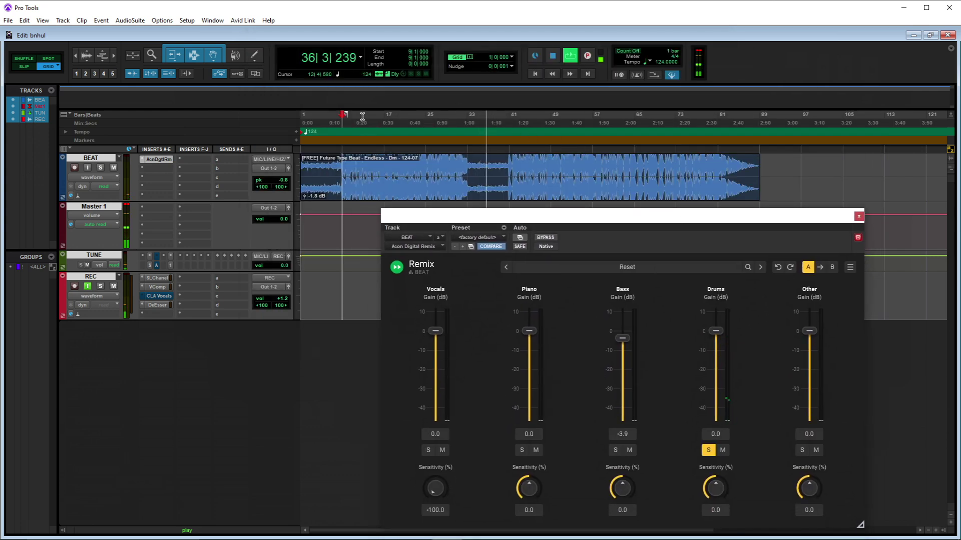
pyautogui.press('space')
pyautogui.press('space')
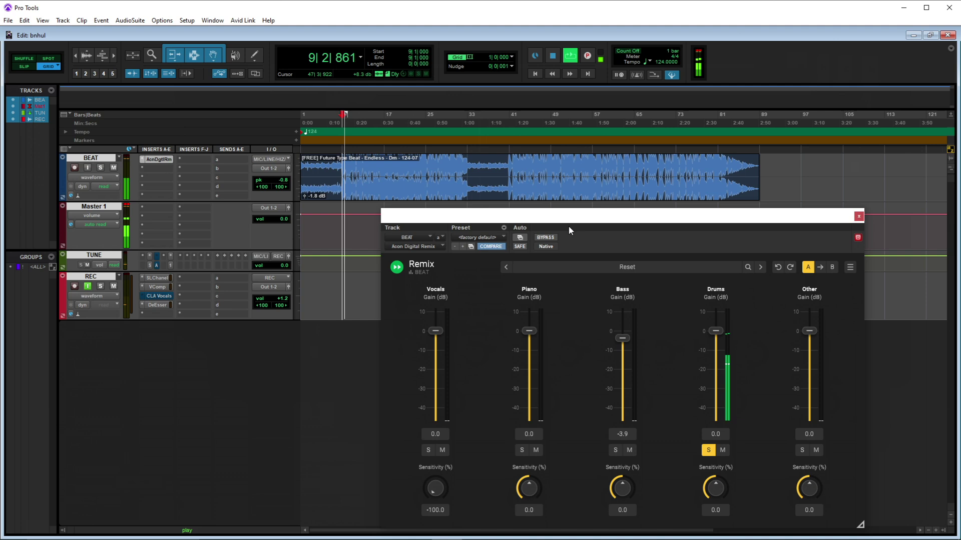
pyautogui.moveTo(581, 215); pyautogui.dragTo(597, 67)
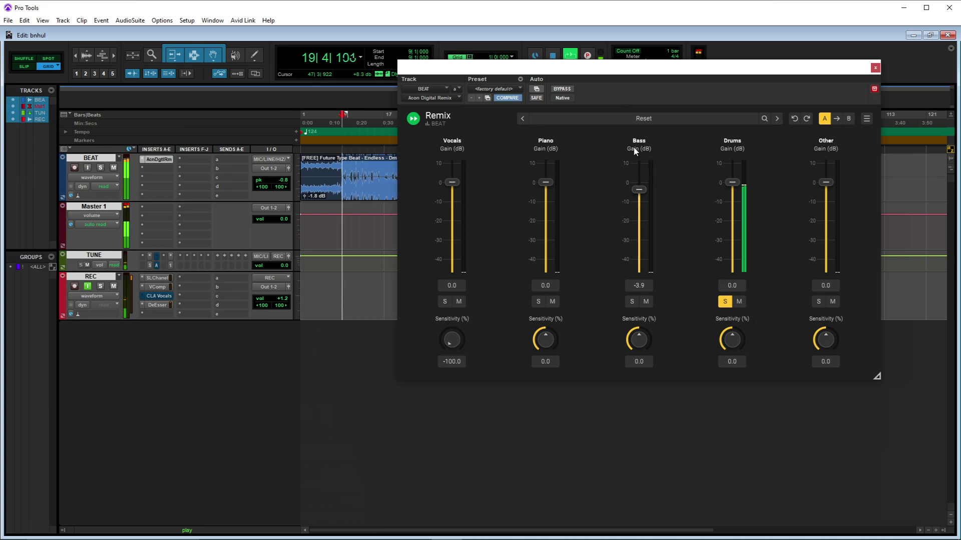
pyautogui.click(725, 302)
# Listen to the Other stem soloed in Remix, stop playback, and release the solo.
pyautogui.click(819, 301)
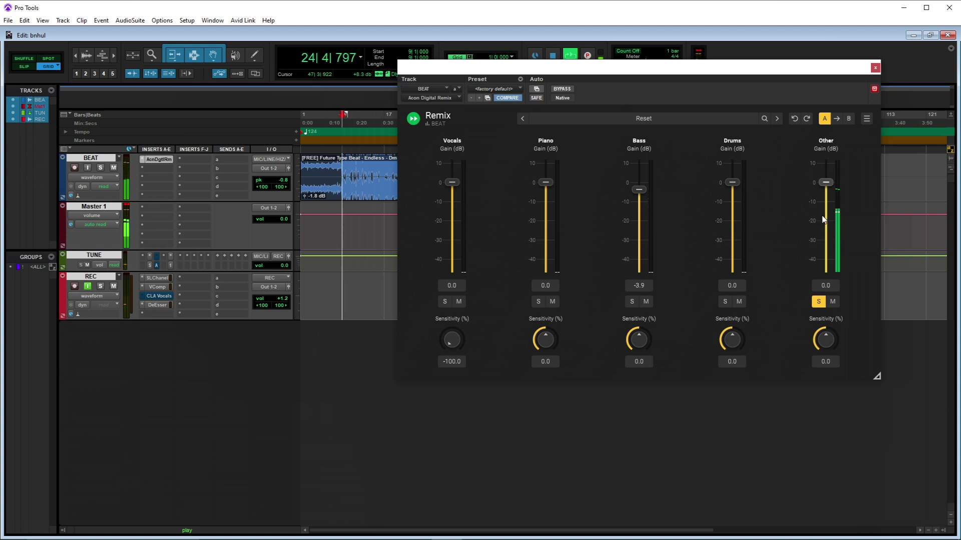
pyautogui.press('space')
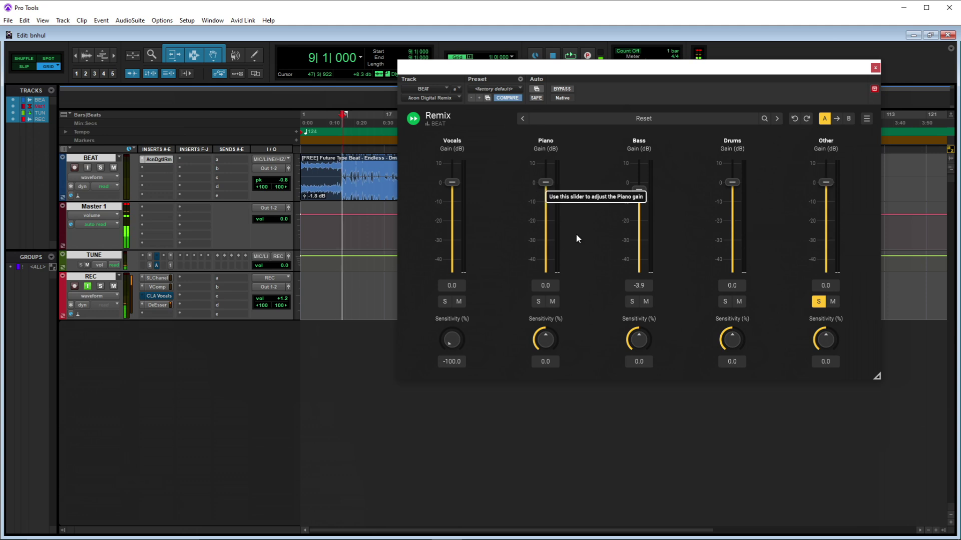
pyautogui.click(818, 301)
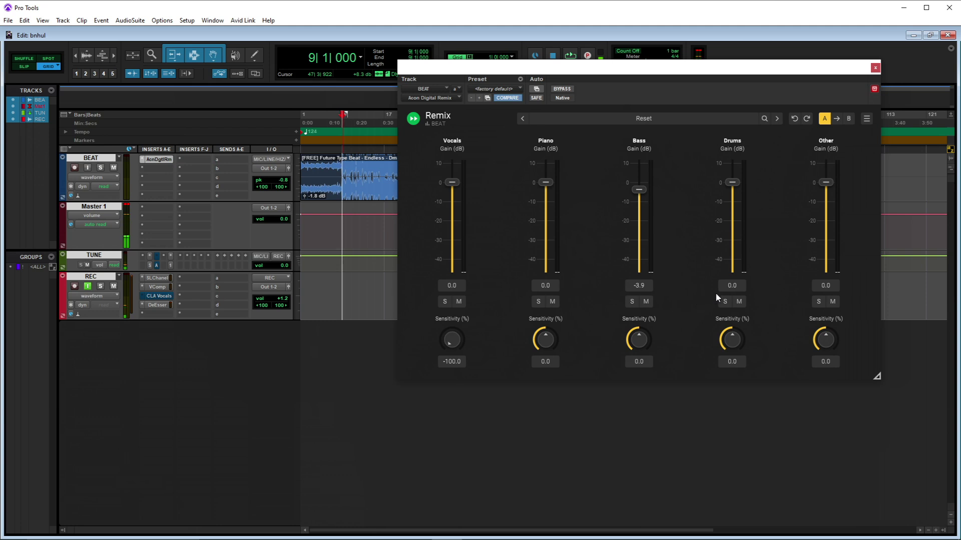
# Audition the soloed Drums stem with its sensitivity raised above 0 and lowered to -100, and restore its default sensitivity and unsoloed state.
pyautogui.click(723, 304)
pyautogui.press('space')
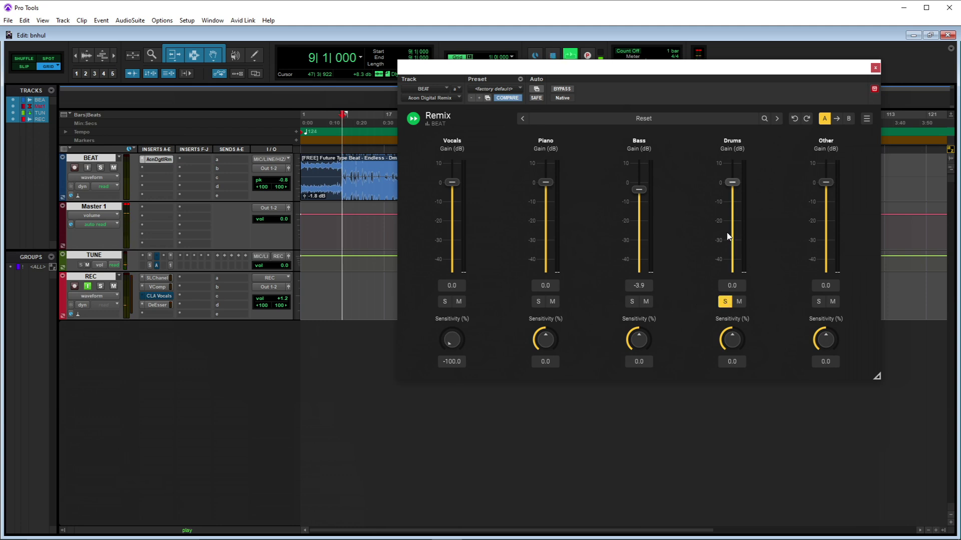
pyautogui.moveTo(739, 344); pyautogui.dragTo(750, 318)
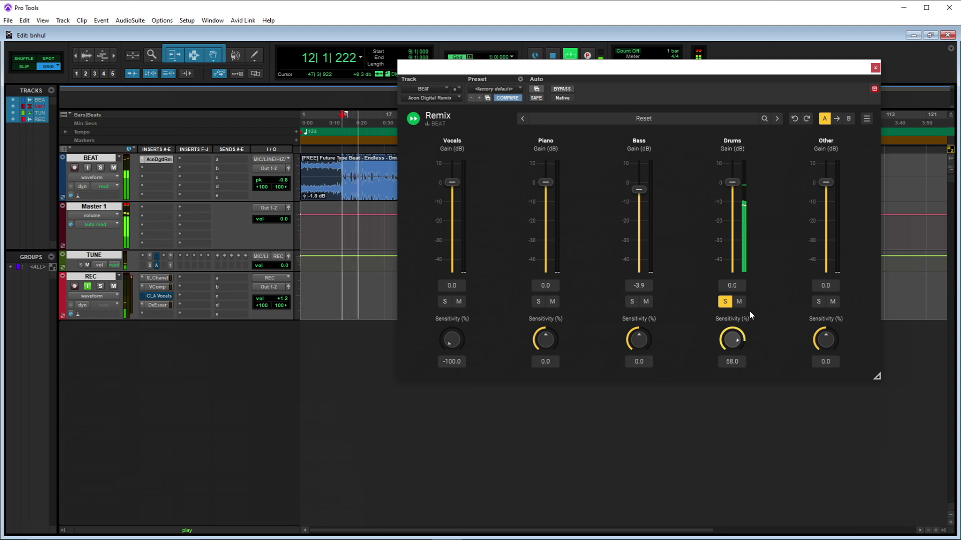
pyautogui.moveTo(751, 309); pyautogui.dragTo(747, 276)
pyautogui.moveTo(731, 368); pyautogui.dragTo(748, 499)
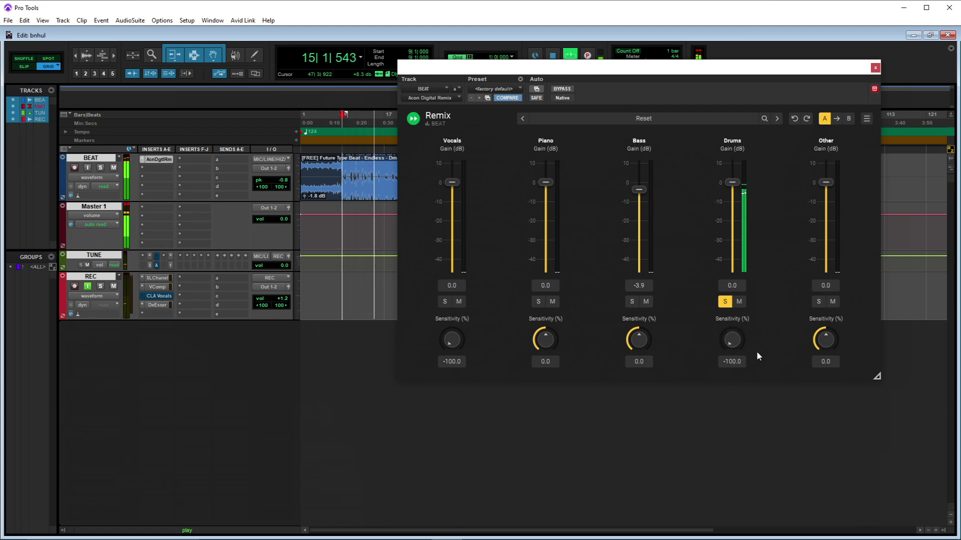
pyautogui.press('space')
pyautogui.doubleClick(733, 341)
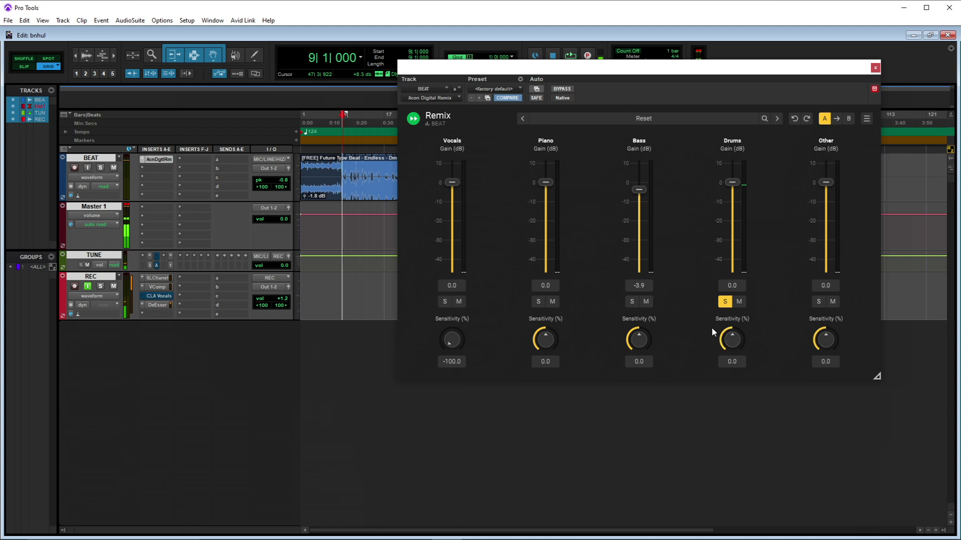
pyautogui.click(723, 302)
# Start creating new tracks, defining the first as a stereo Aux Input named PIANO.
pyautogui.click(70, 22)
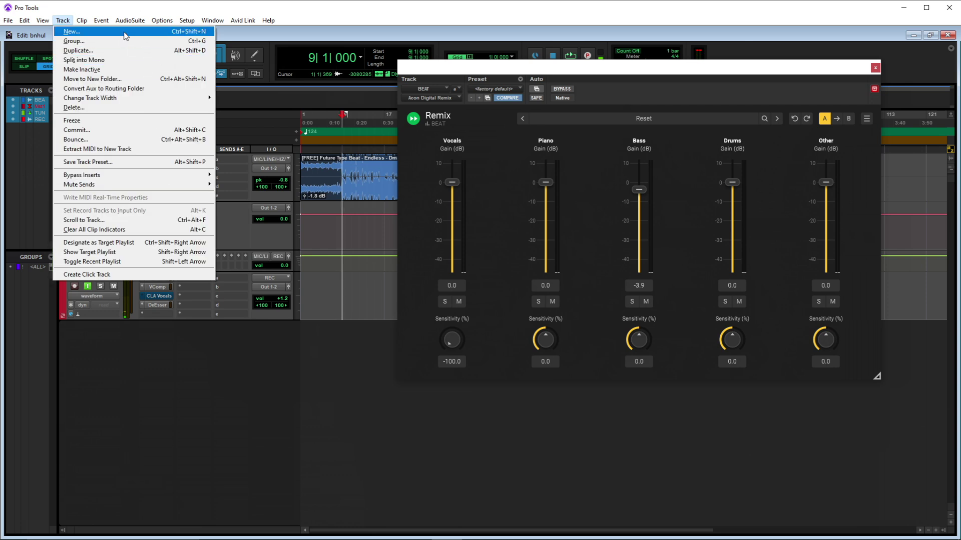
pyautogui.click(100, 31)
pyautogui.click(376, 190)
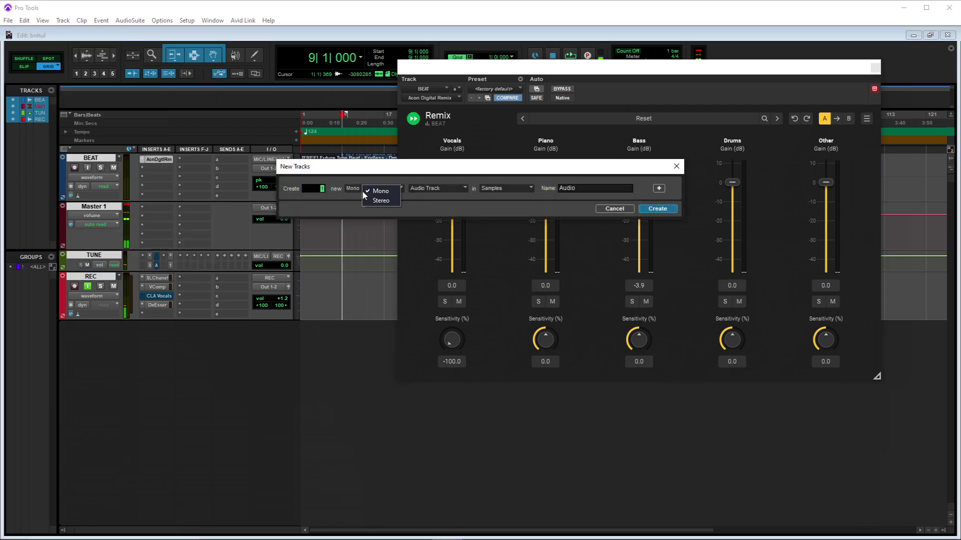
pyautogui.click(386, 198)
pyautogui.click(431, 189)
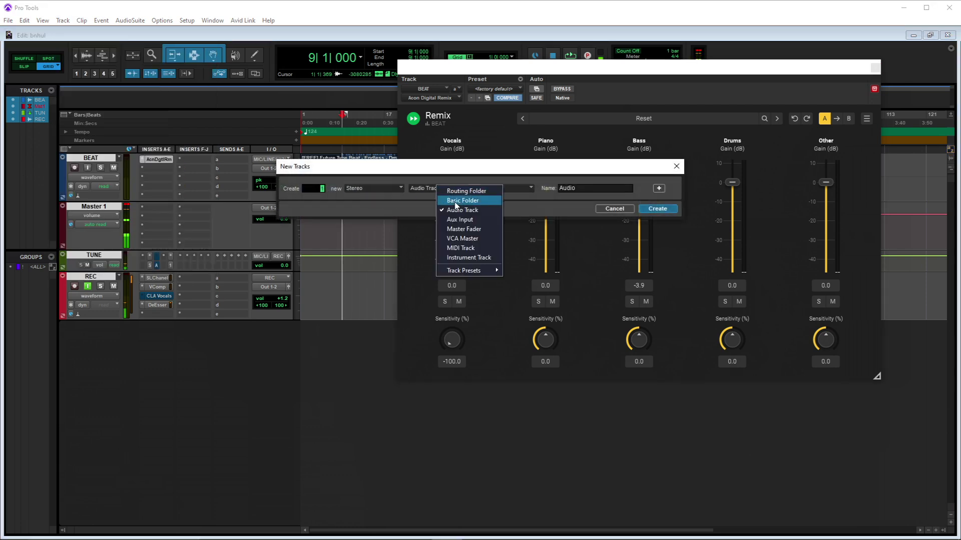
pyautogui.click(473, 222)
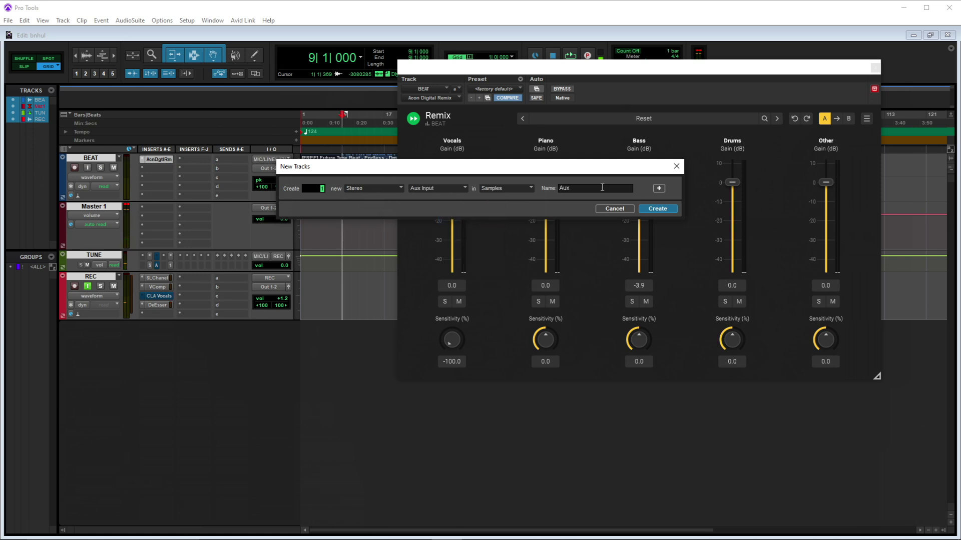
pyautogui.doubleClick(581, 190)
pyautogui.write('PIANO')
# Add a second new-track entry as a stereo track named BASS.
pyautogui.click(659, 189)
pyautogui.click(367, 208)
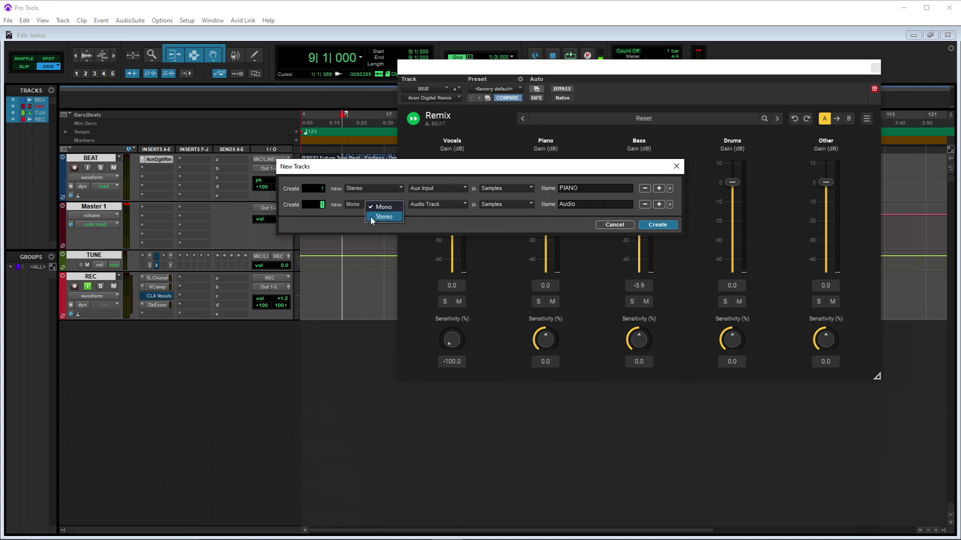
pyautogui.click(384, 219)
pyautogui.click(574, 204)
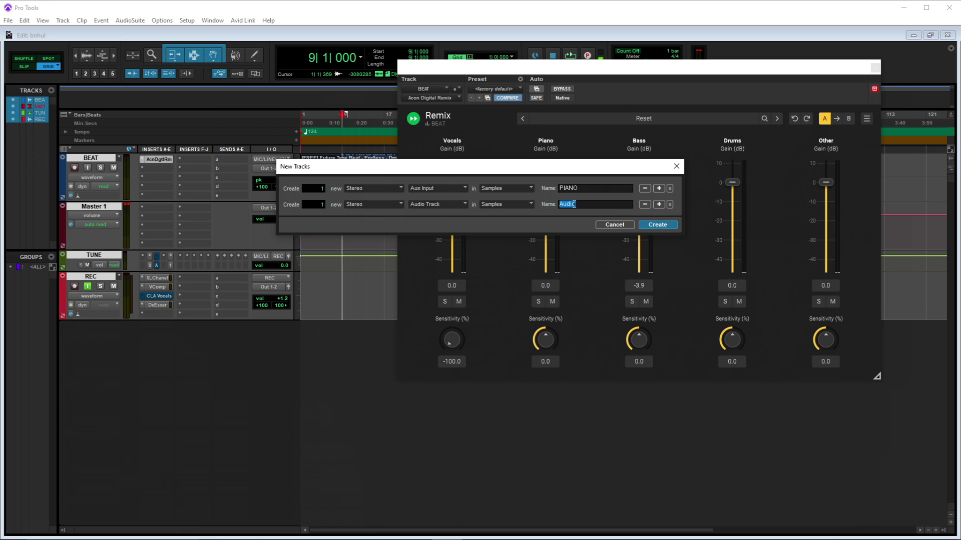
pyautogui.write('BASS')
# Add a third new-track entry in stereo named DRUMS, and a fourth entry in stereo.
pyautogui.click(659, 204)
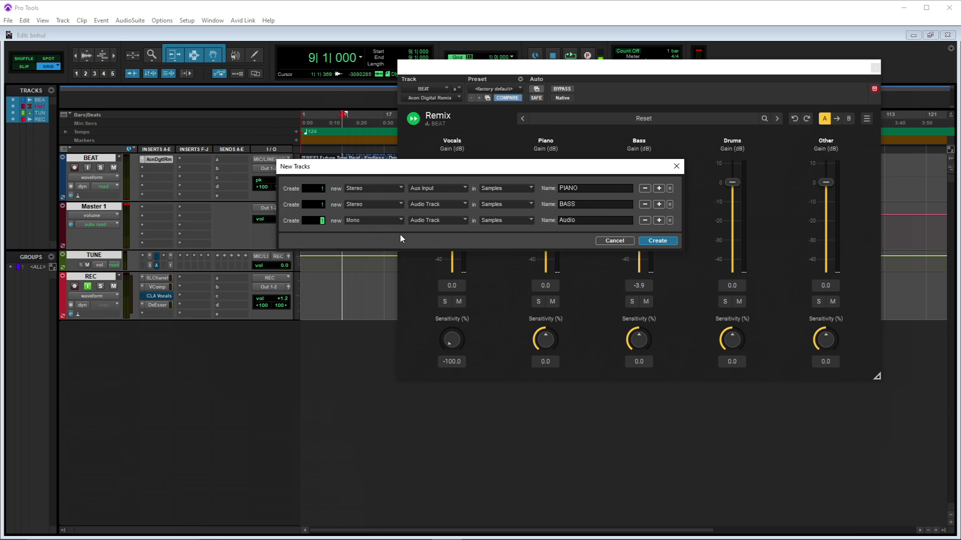
pyautogui.click(377, 223)
pyautogui.click(391, 229)
pyautogui.click(658, 221)
pyautogui.click(388, 237)
pyautogui.click(411, 250)
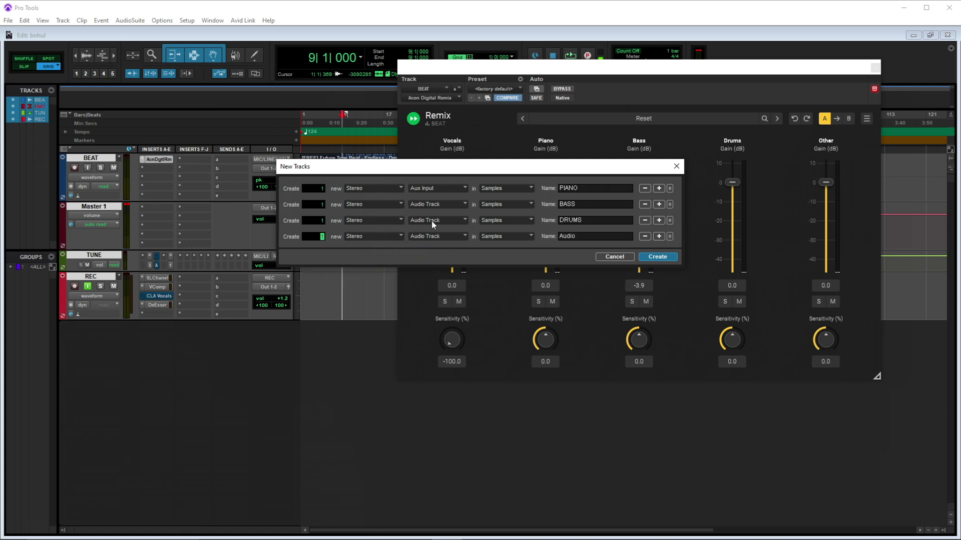
# Set the track type of the second, third and fourth new-track entries to Aux Input.
pyautogui.click(432, 207)
pyautogui.click(456, 238)
pyautogui.click(437, 223)
pyautogui.click(452, 251)
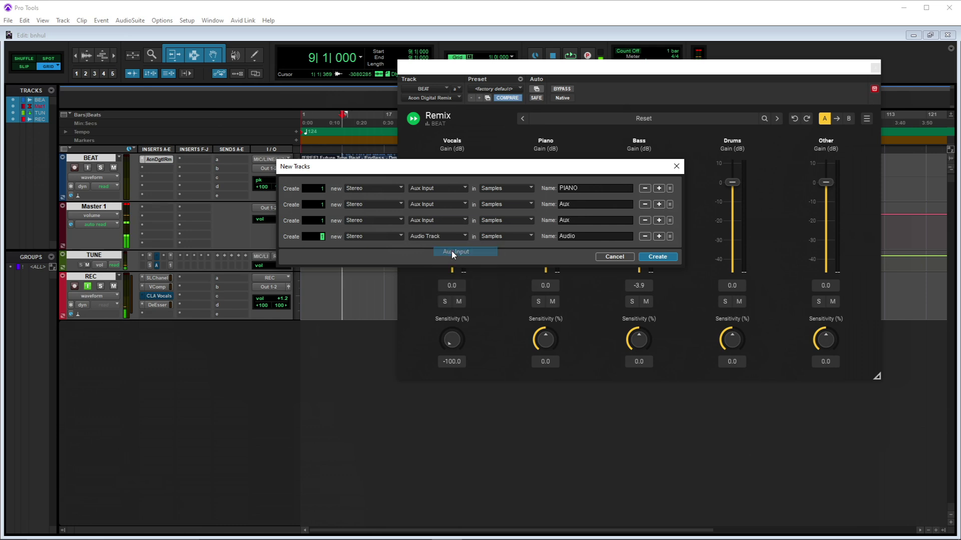
pyautogui.click(434, 236)
pyautogui.click(453, 265)
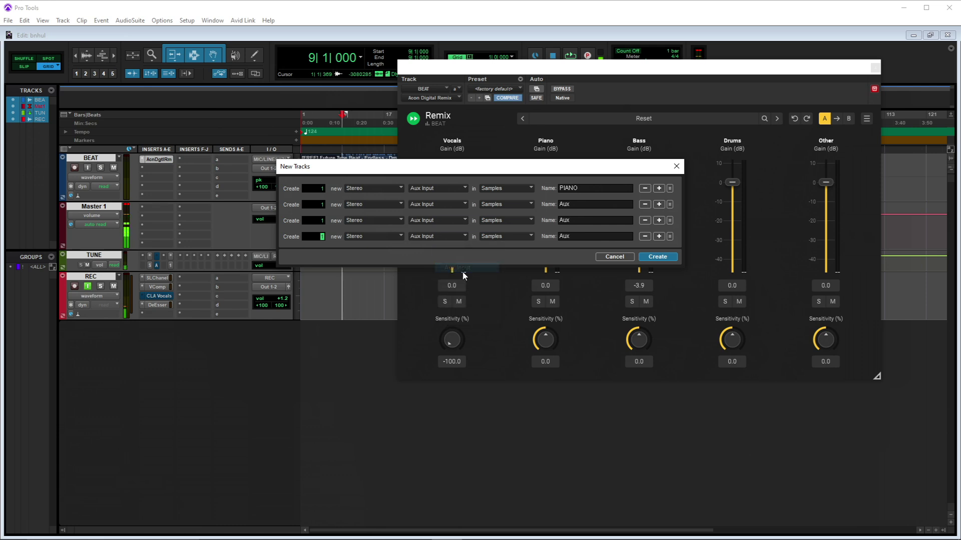
# Name the second, third and fourth new-track entries BASS, DRUMS and OTHER, and create the four tracks.
pyautogui.doubleClick(578, 204)
pyautogui.write('BASS')
pyautogui.doubleClick(570, 221)
pyautogui.write('DRUMS')
pyautogui.doubleClick(568, 235)
pyautogui.write('OTHER')
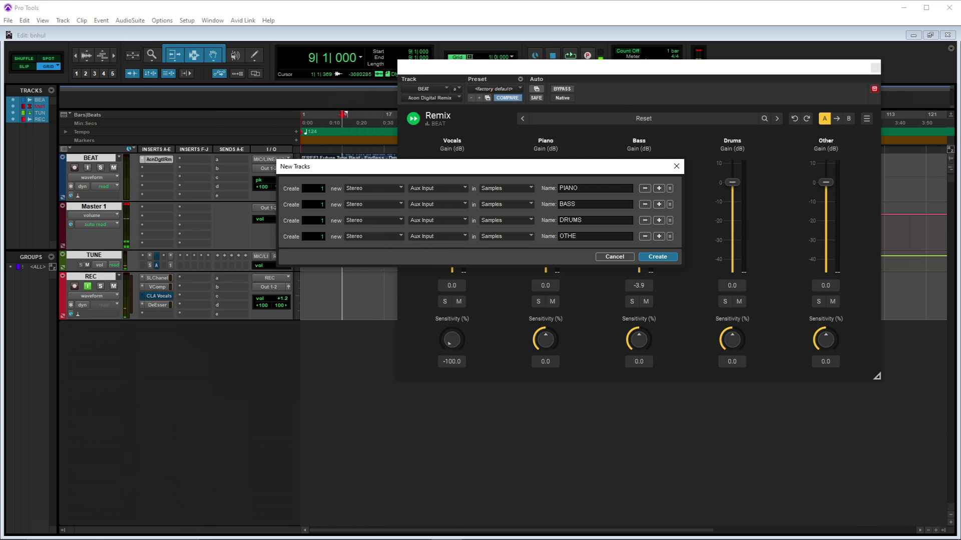
pyautogui.click(654, 254)
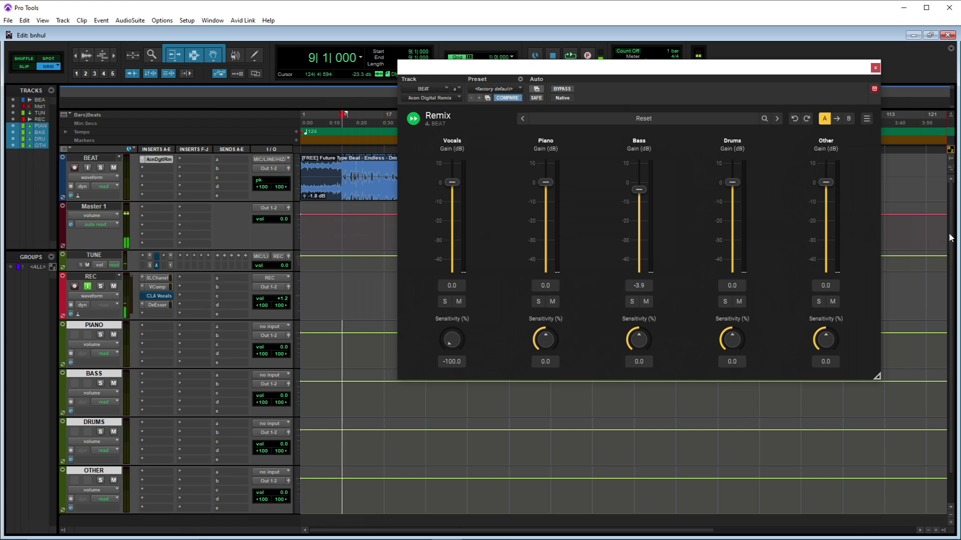
# Select the four new aux tracks from PIANO through OTHER.
pyautogui.scroll(-2, 943, 302)
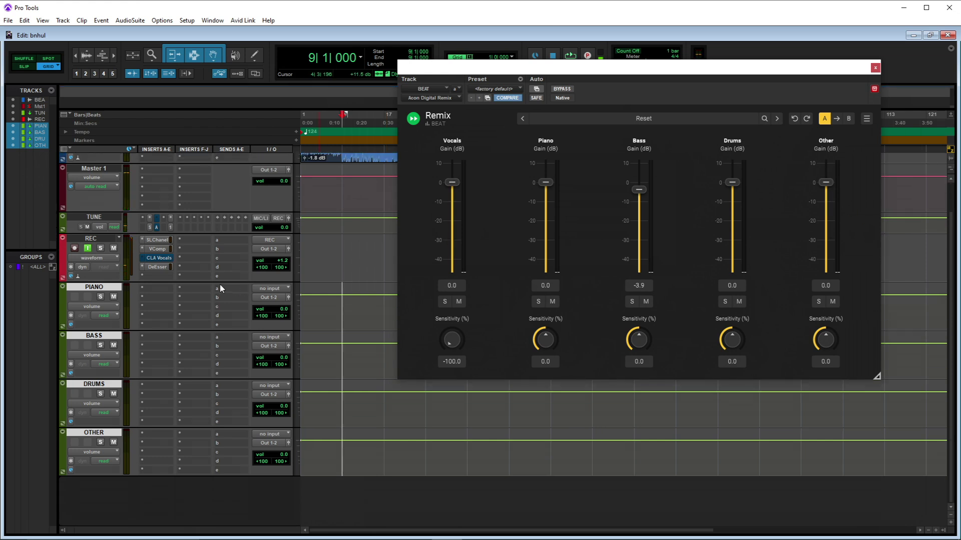
pyautogui.click(105, 285)
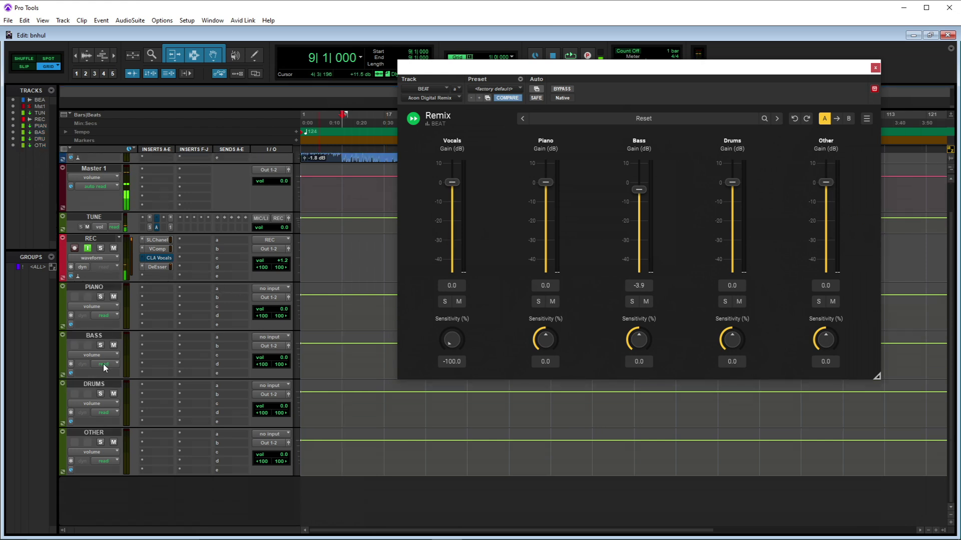
pyautogui.click(102, 289)
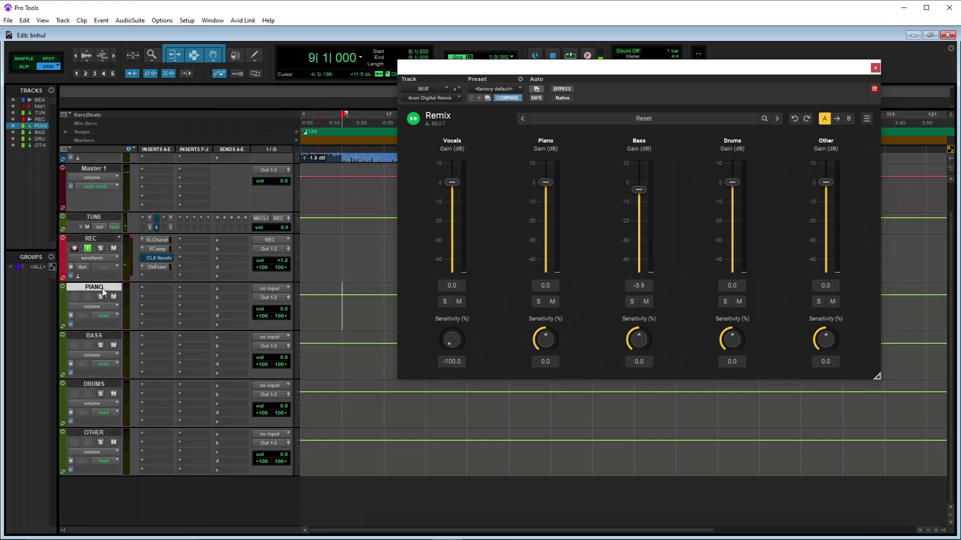
pyautogui.keyDown('shift'); pyautogui.click(111, 433); pyautogui.keyUp('shift')
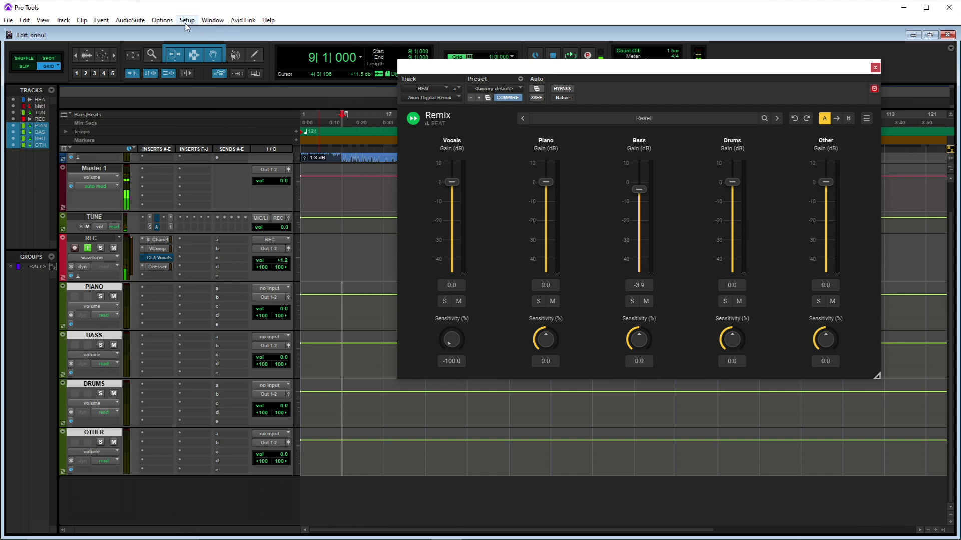
# Create a stereo Aux Input track named VOCALS and move it directly above the PIANO track.
pyautogui.click(63, 20)
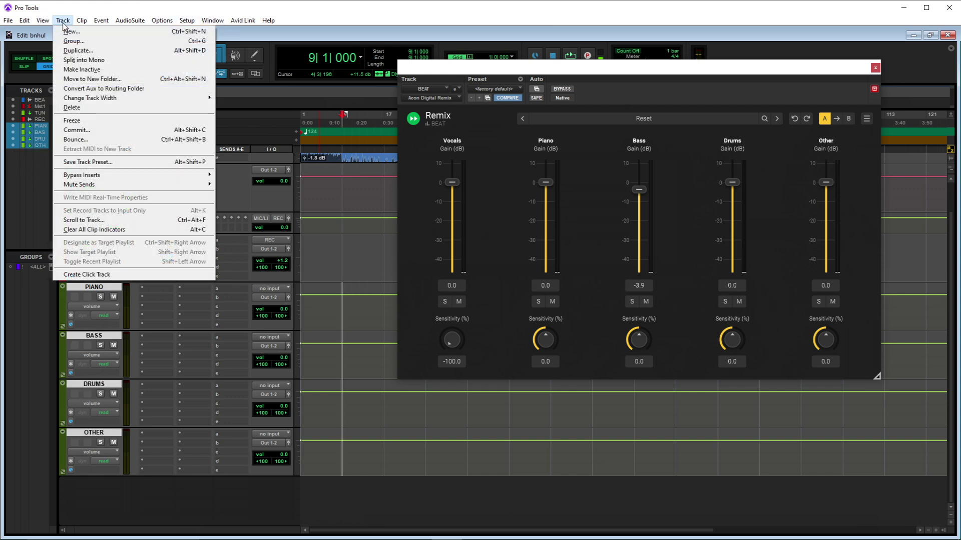
pyautogui.click(94, 31)
pyautogui.click(369, 190)
pyautogui.click(385, 201)
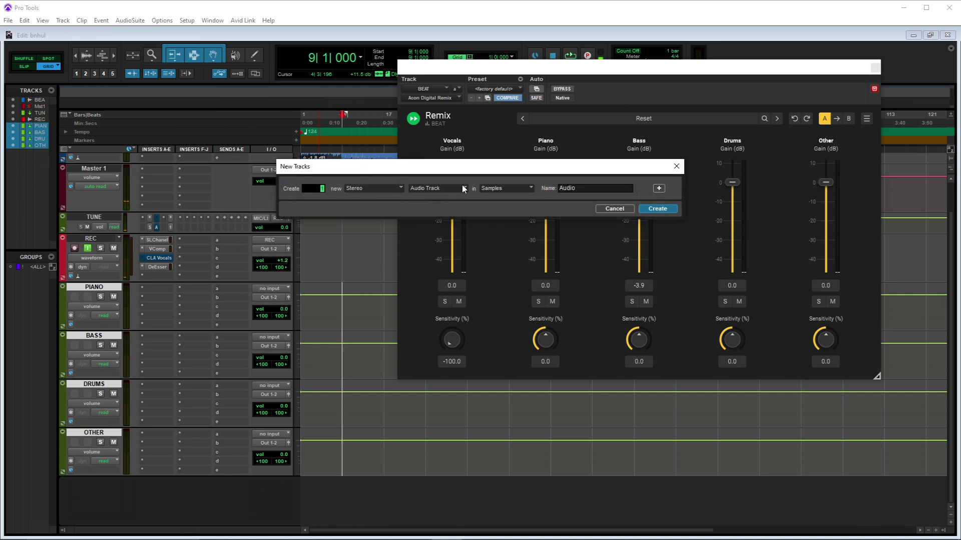
pyautogui.click(438, 187)
pyautogui.click(467, 221)
pyautogui.doubleClick(583, 187)
pyautogui.write('VOCALS')
pyautogui.click(658, 209)
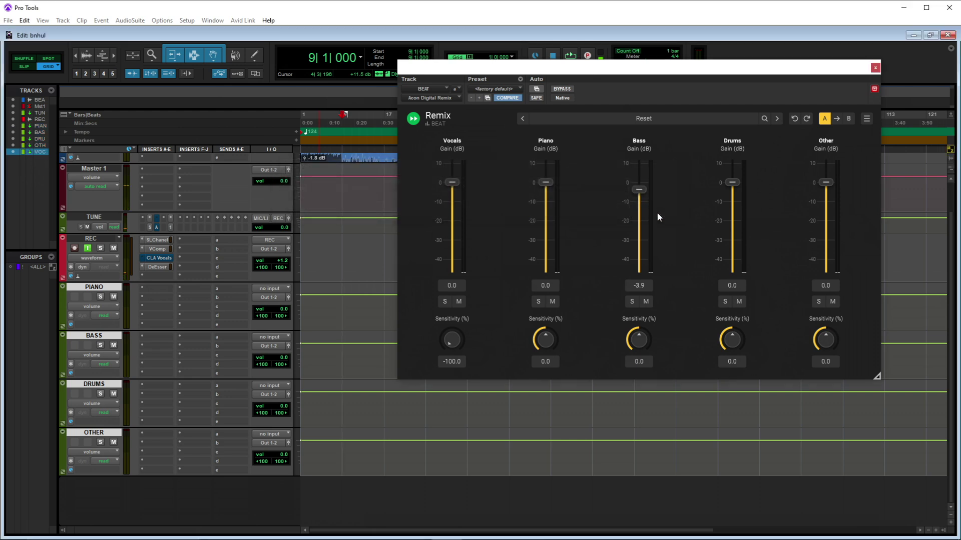
pyautogui.moveTo(105, 481); pyautogui.dragTo(92, 293)
# Reset the Vocals sensitivity to 0.0 % and the Bass gain to 0.0 dB in the Remix plug-in.
pyautogui.keyDown('alt'); pyautogui.click(458, 345); pyautogui.keyUp('alt')
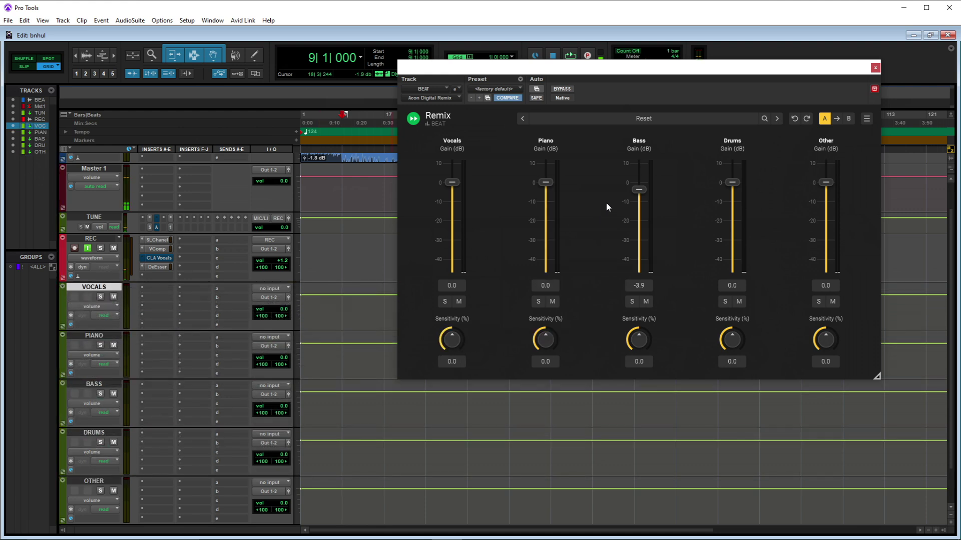
pyautogui.moveTo(640, 292); pyautogui.dragTo(641, 274)
# Set the VOCALS track's input to the Remix plug-in's Vocals output and the PIANO track's input to its Piano output.
pyautogui.click(271, 288)
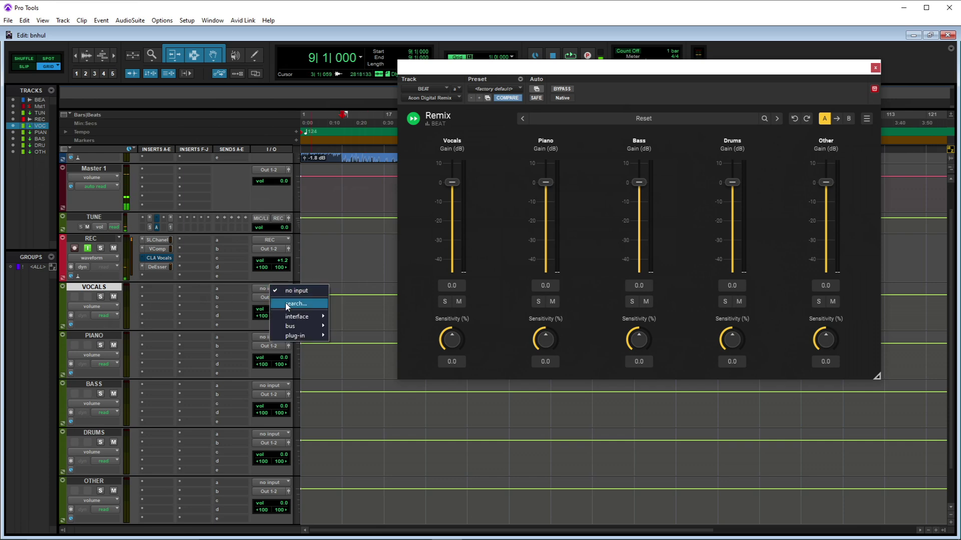
pyautogui.moveTo(305, 335)
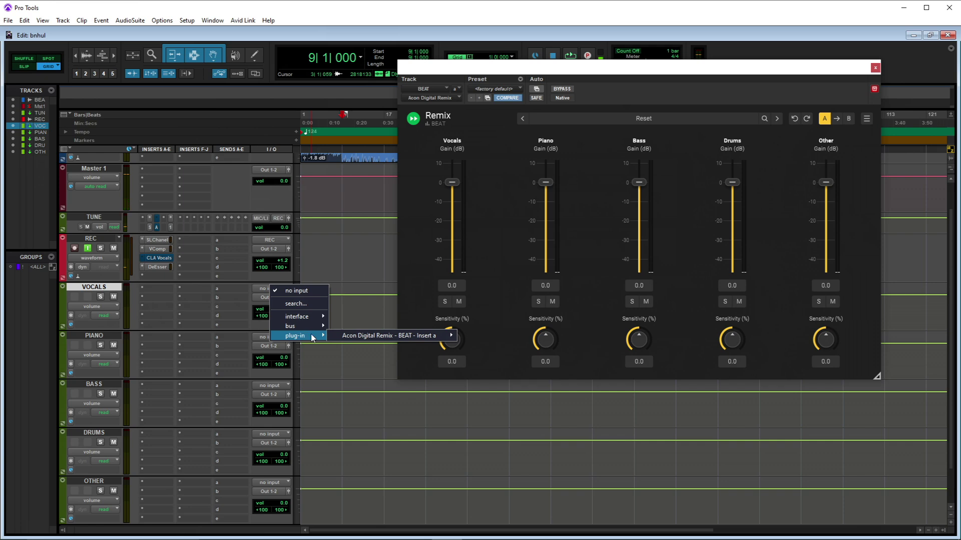
pyautogui.moveTo(406, 338)
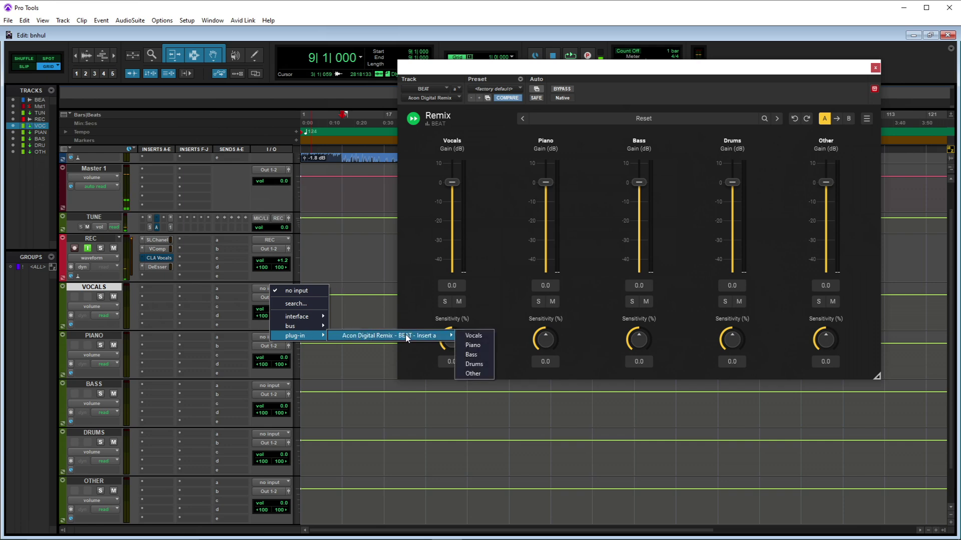
pyautogui.click(474, 336)
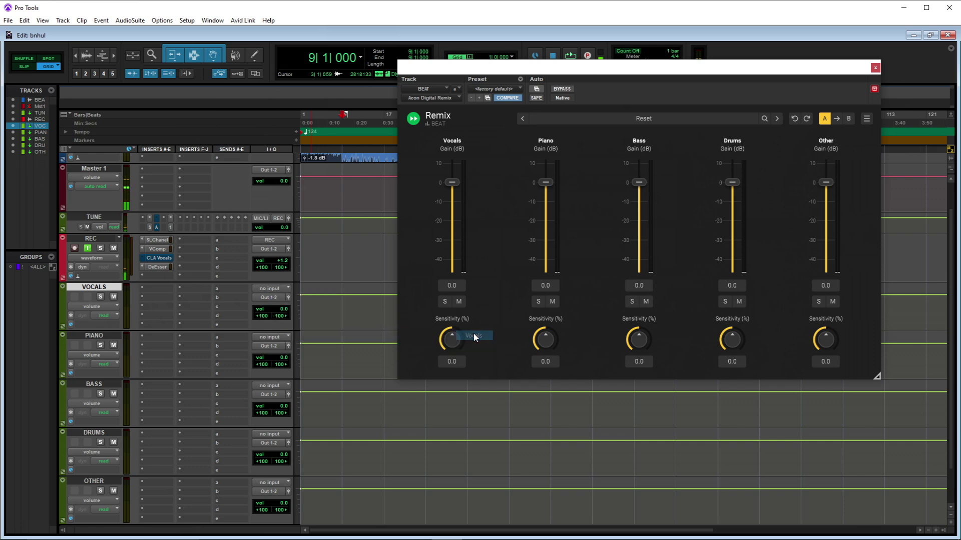
pyautogui.click(271, 337)
pyautogui.moveTo(308, 386)
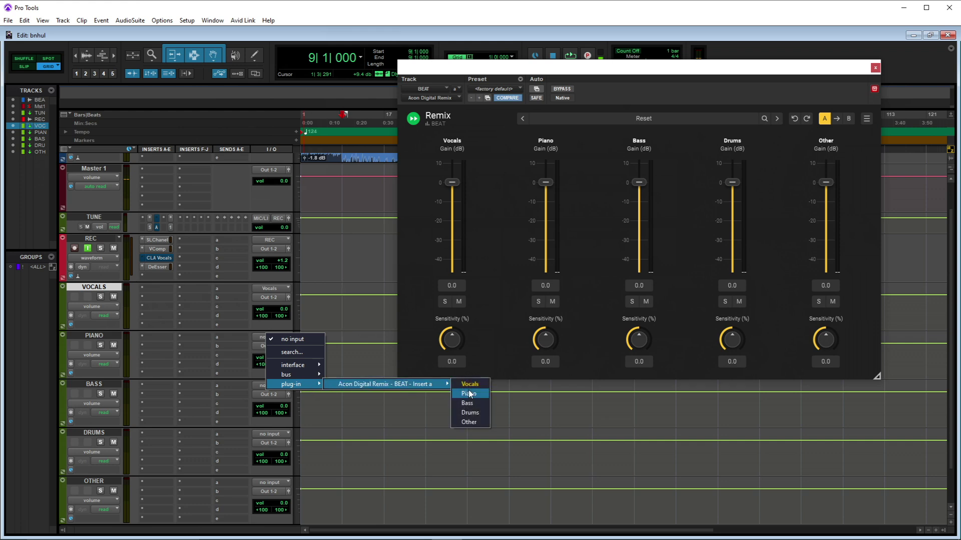
pyautogui.click(469, 394)
# Set the BASS track's input to the Remix plug-in's Bass output and the DRUMS track's input to its Drums output.
pyautogui.click(278, 387)
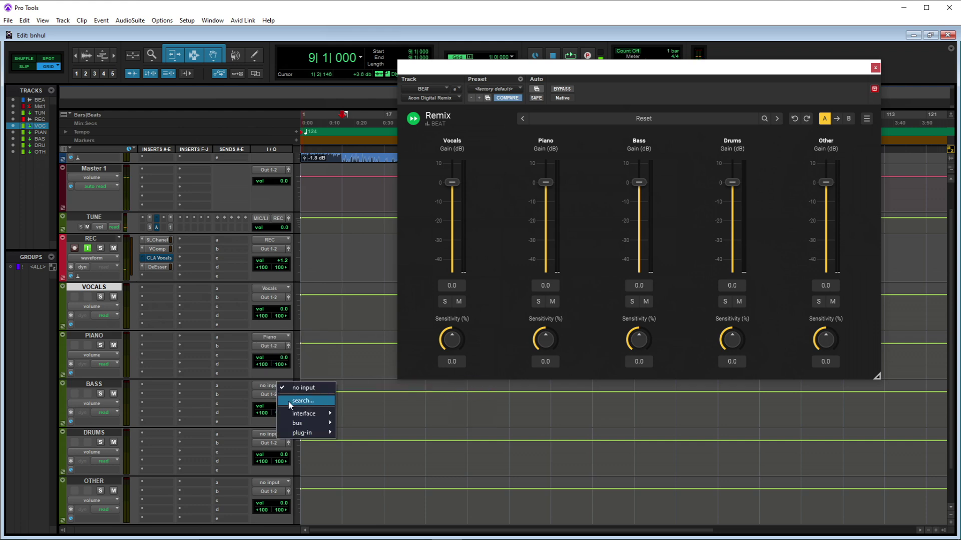
pyautogui.moveTo(324, 434)
pyautogui.moveTo(435, 433)
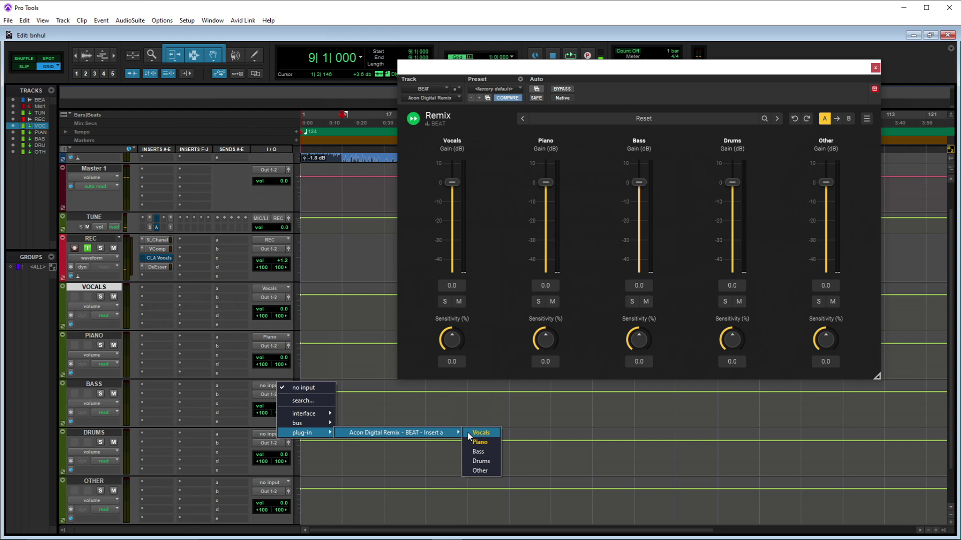
pyautogui.click(483, 451)
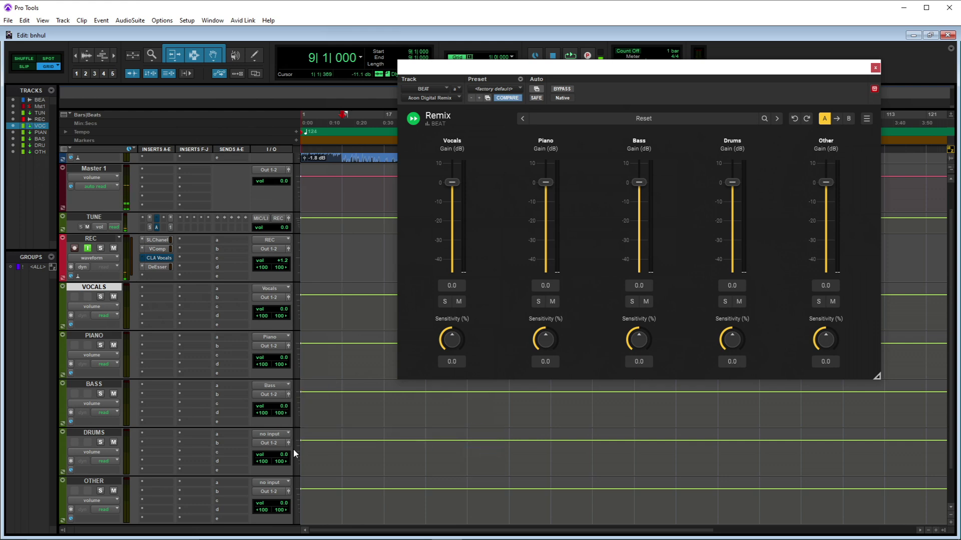
pyautogui.click(274, 436)
pyautogui.moveTo(321, 481)
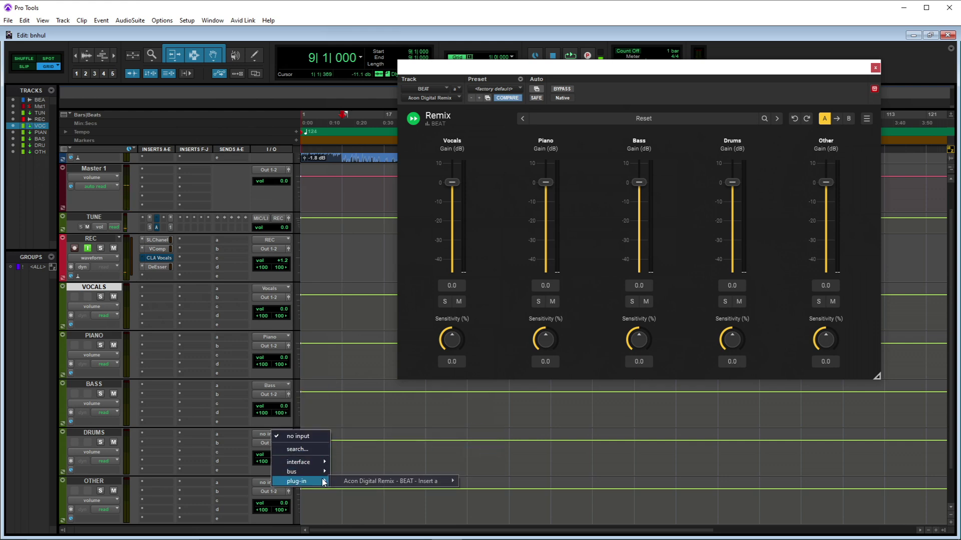
pyautogui.moveTo(359, 481)
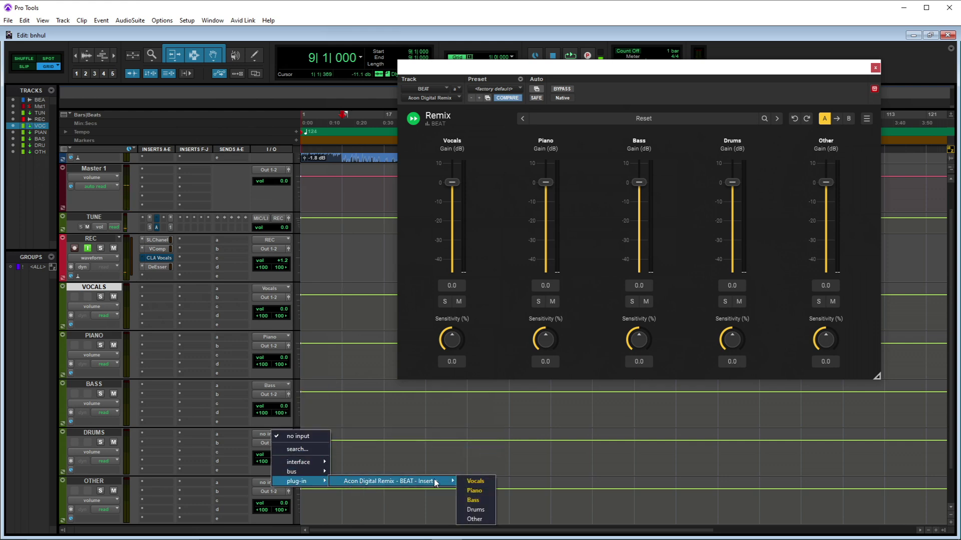
pyautogui.click(478, 510)
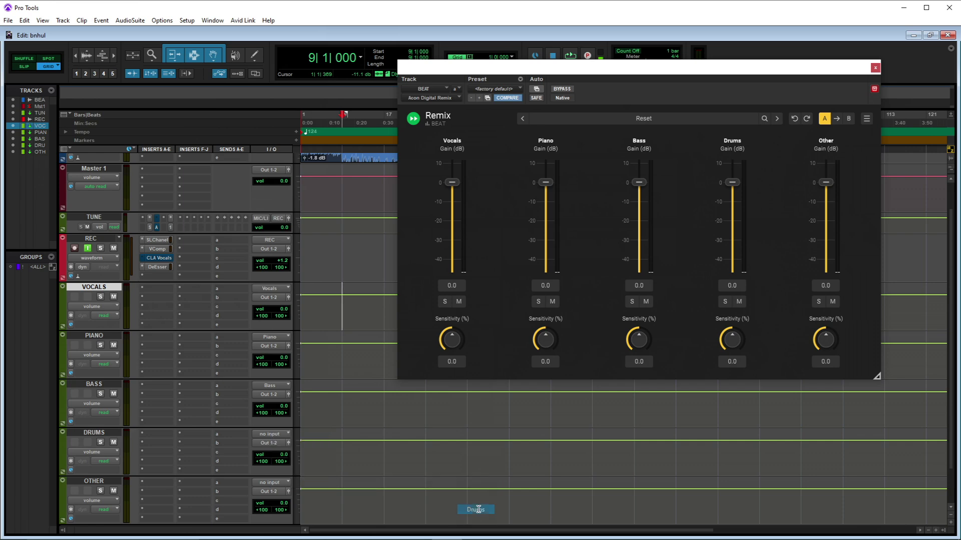
# Set the OTHER track's input to the Remix plug-in's Other output.
pyautogui.click(268, 482)
pyautogui.moveTo(315, 529)
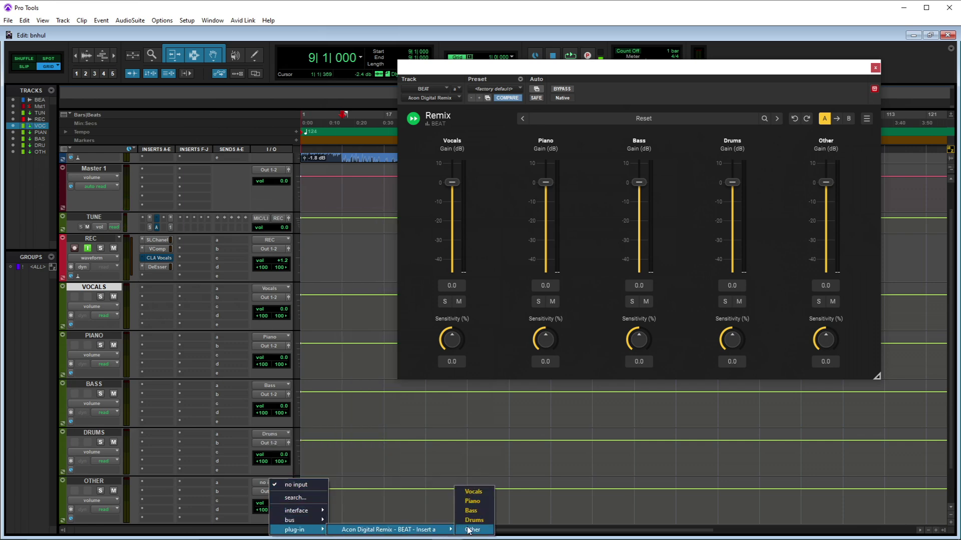
pyautogui.click(470, 530)
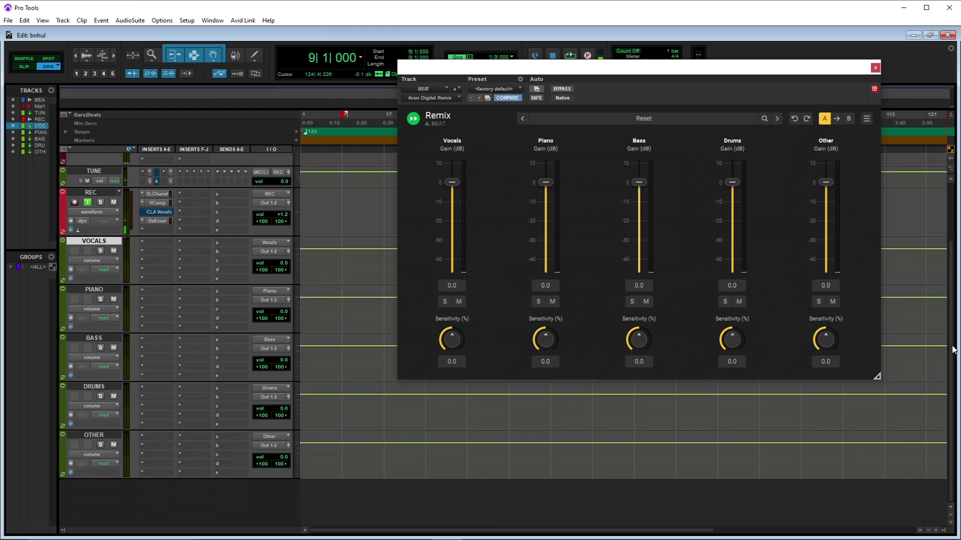
# Mute the original BEAT track and play the session through the stem aux tracks.
pyautogui.scroll(2, 946, 310)
pyautogui.scroll(-4, 946, 320)
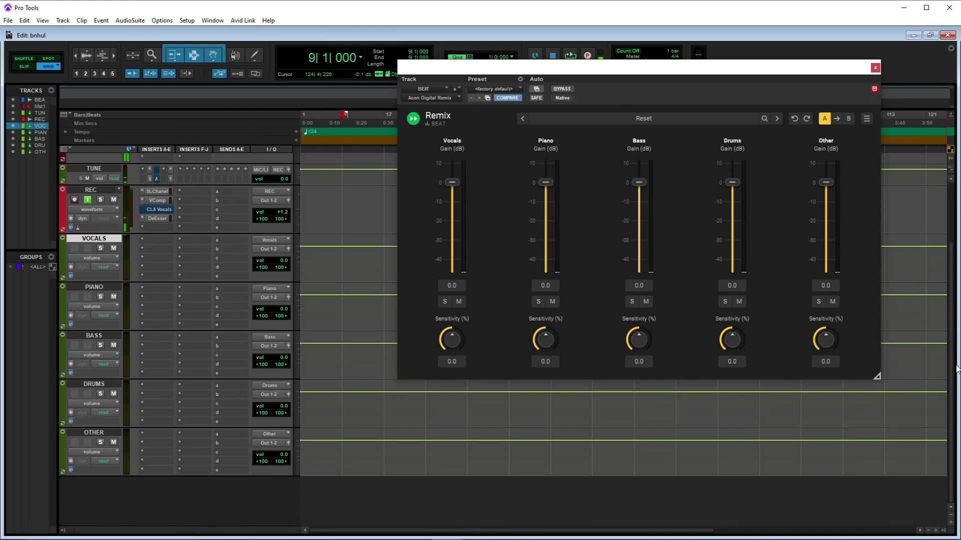
pyautogui.press('space')
pyautogui.press('space')
pyautogui.scroll(4, 953, 385)
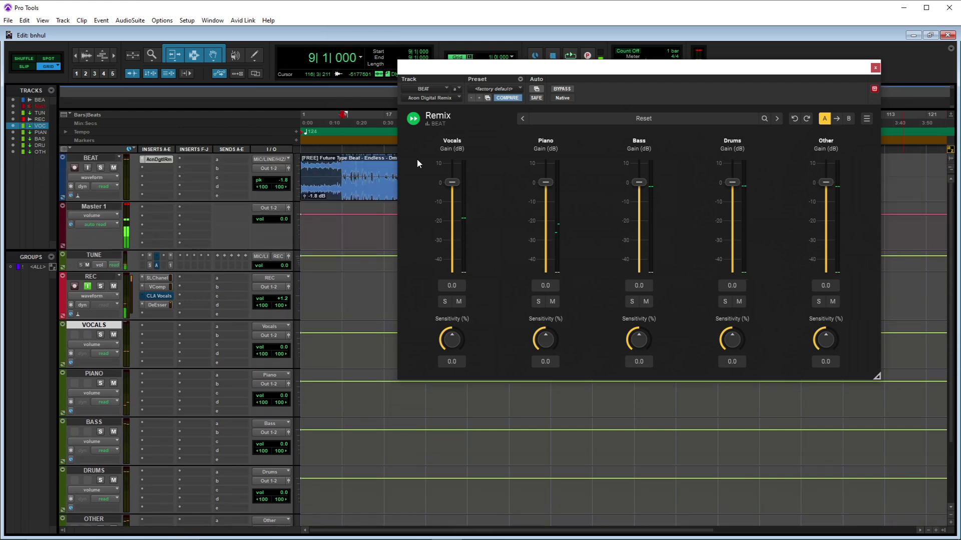
pyautogui.click(113, 168)
pyautogui.press('space')
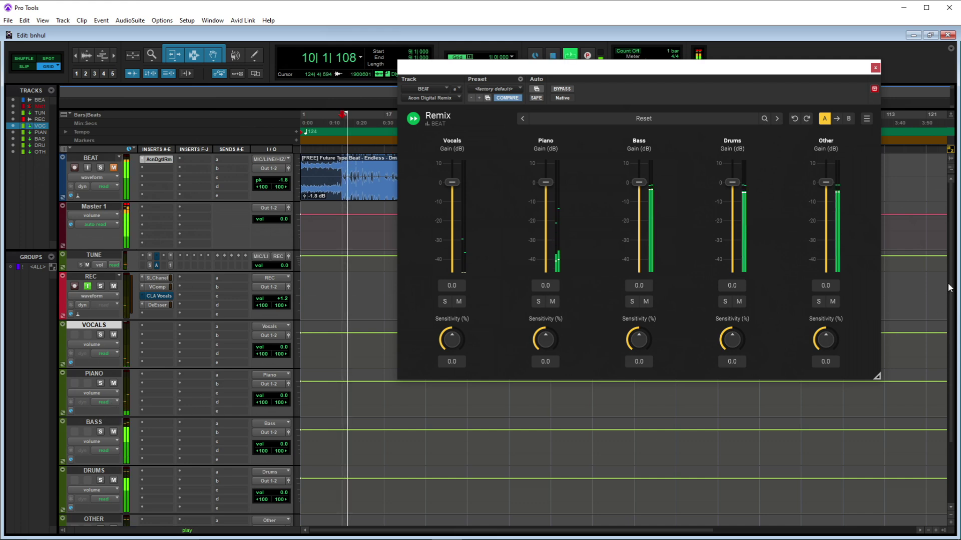
# Close the Remix plug-in window and stop playback.
pyautogui.scroll(-5, 949, 288)
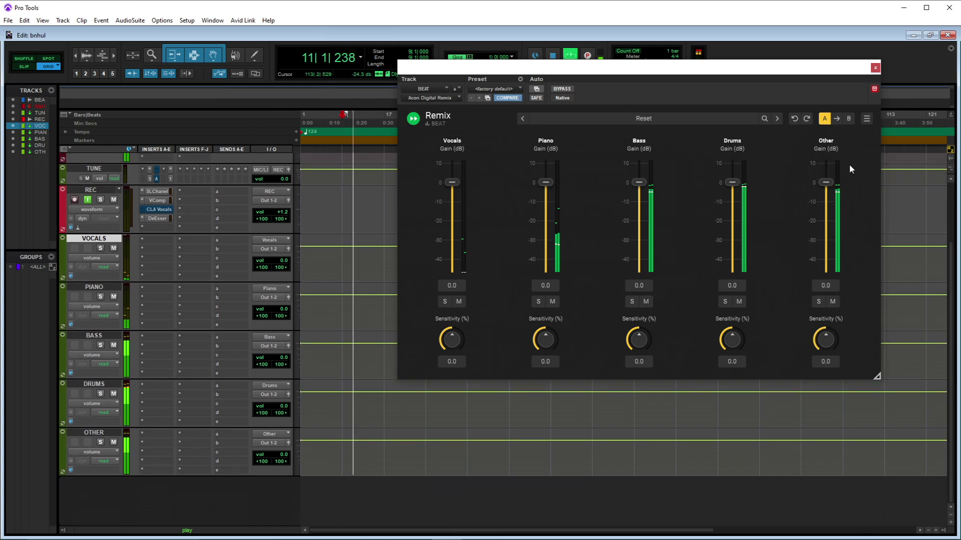
pyautogui.click(874, 68)
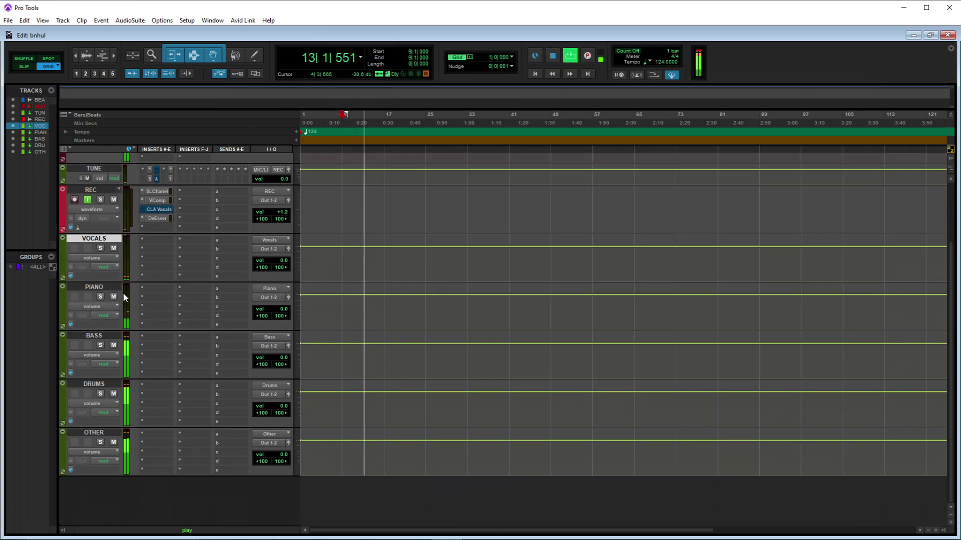
pyautogui.press('space')
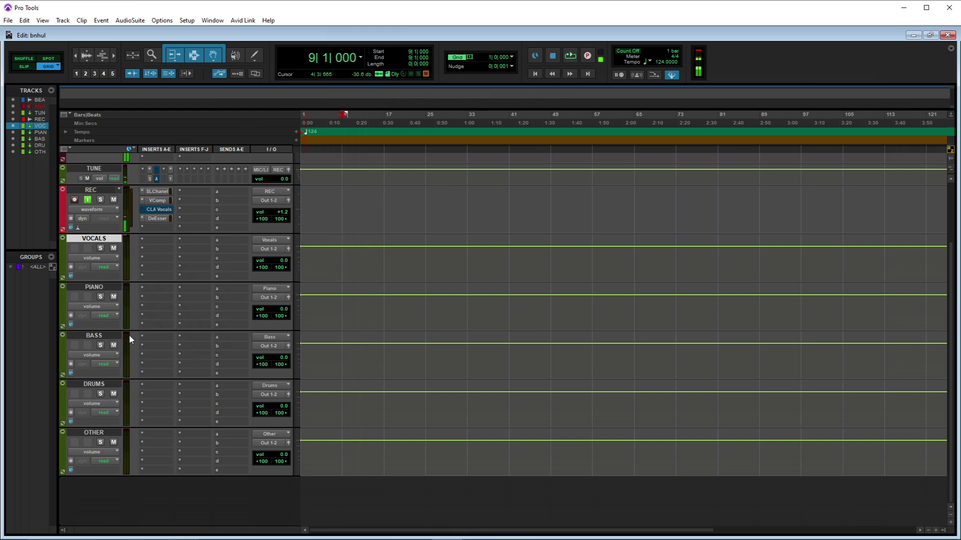
# Play the session, solo DRUMS and add BASS to audition those stems, and clear both solos.
pyautogui.press('space')
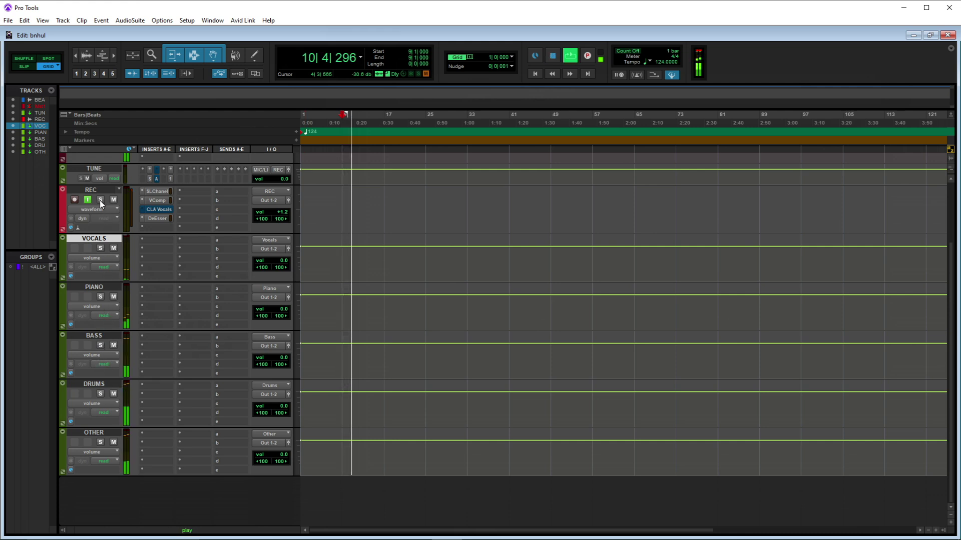
pyautogui.click(100, 394)
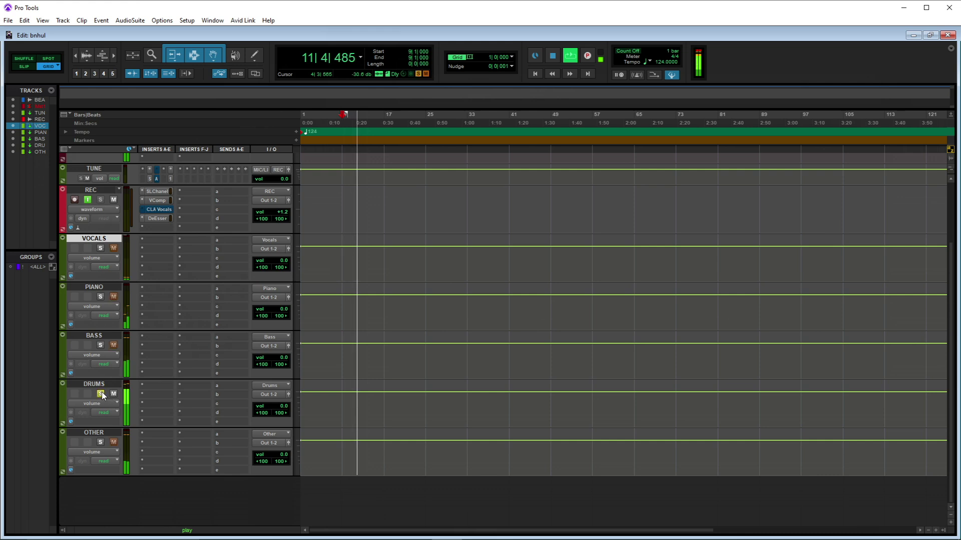
pyautogui.click(100, 345)
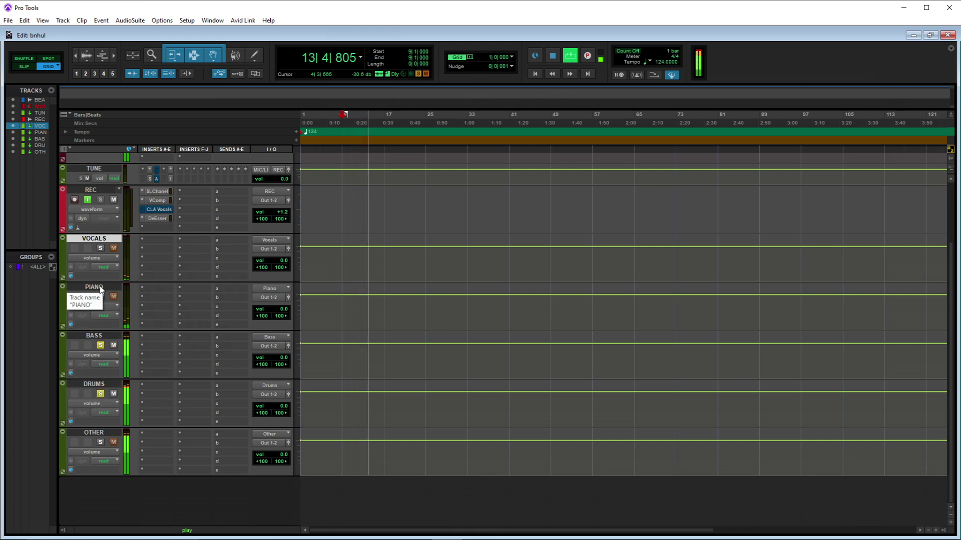
pyautogui.click(101, 345)
pyautogui.click(101, 393)
# Audition the OTHER and VOCALS stems one at a time by soloing and unsoloing each track.
pyautogui.click(101, 443)
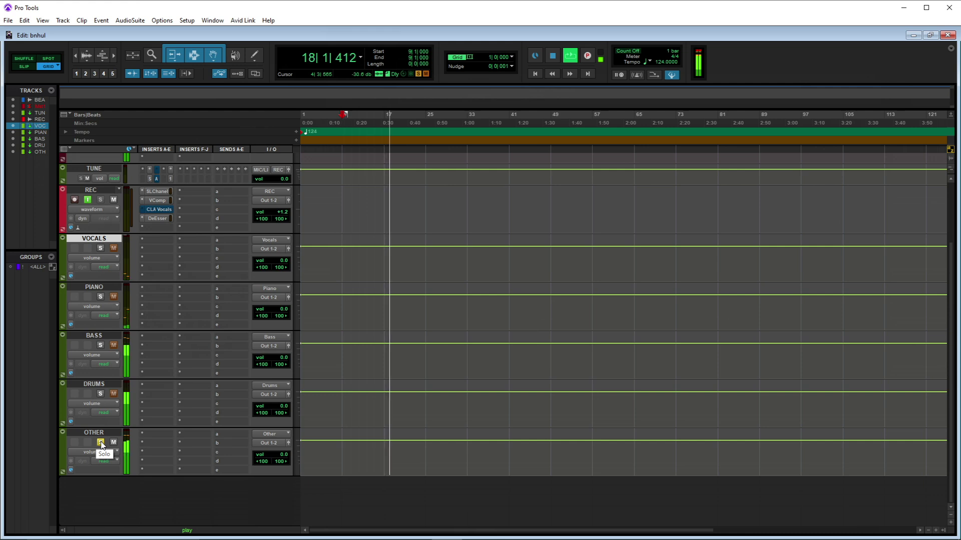
pyautogui.click(101, 442)
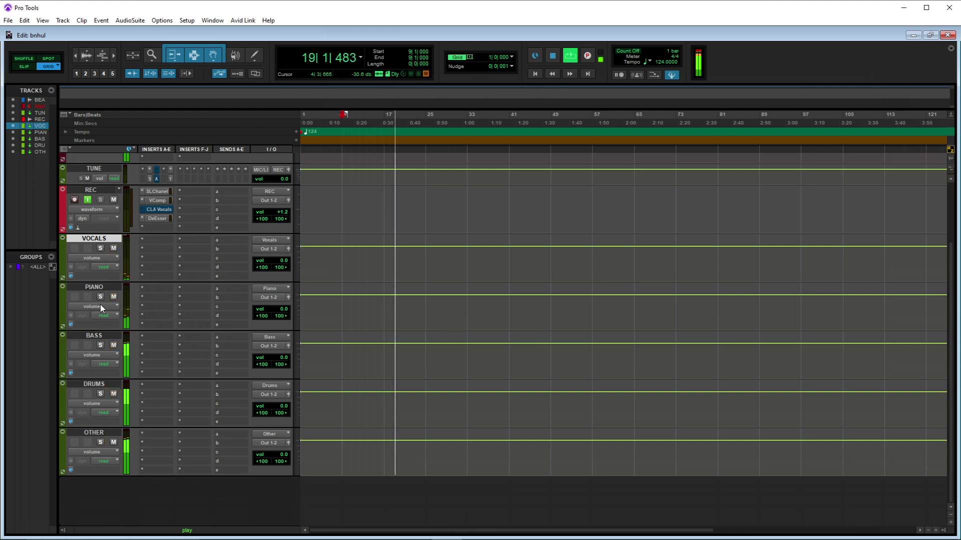
pyautogui.click(100, 248)
pyautogui.click(100, 248)
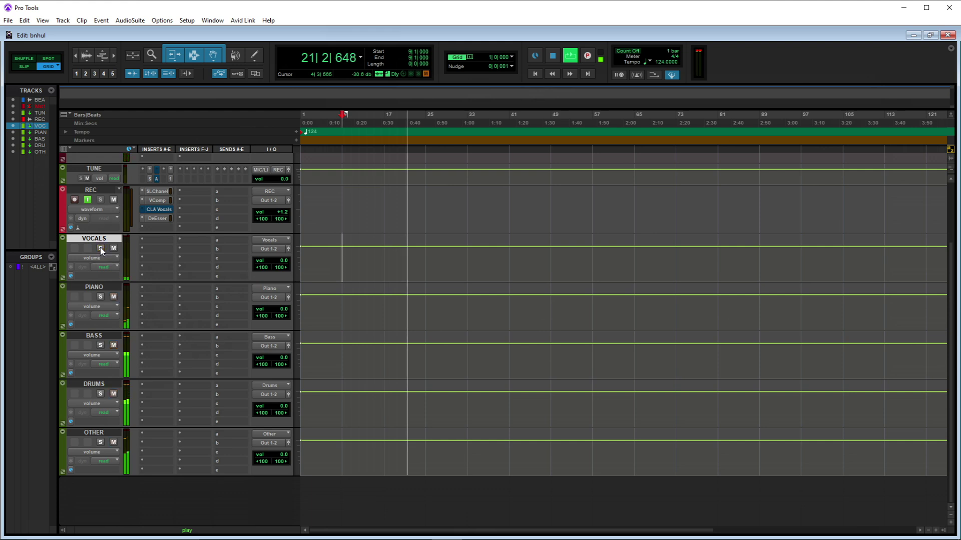
# Audition the beat with PIANO and OTHER muted, stop playback, and unmute both tracks.
pyautogui.click(113, 297)
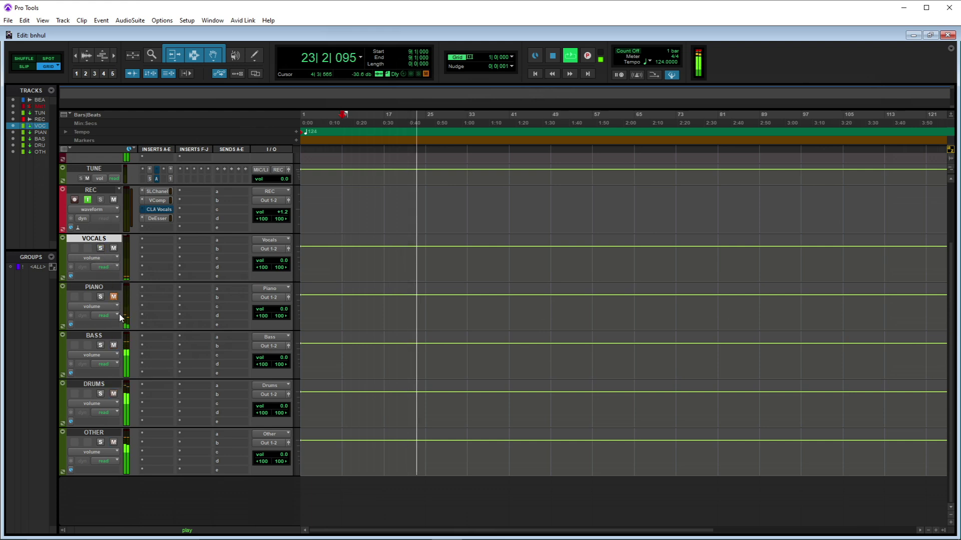
pyautogui.click(114, 443)
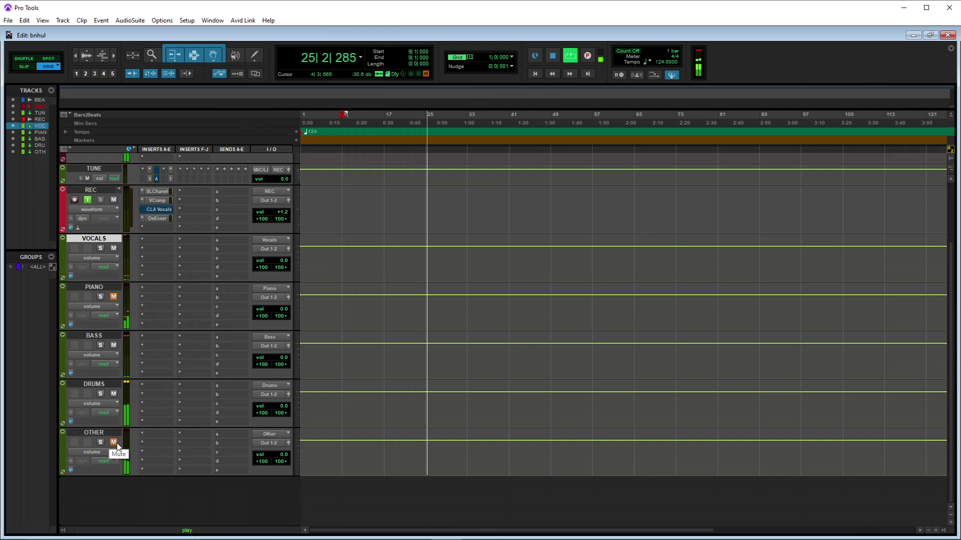
pyautogui.press('space')
pyautogui.click(114, 443)
pyautogui.click(115, 296)
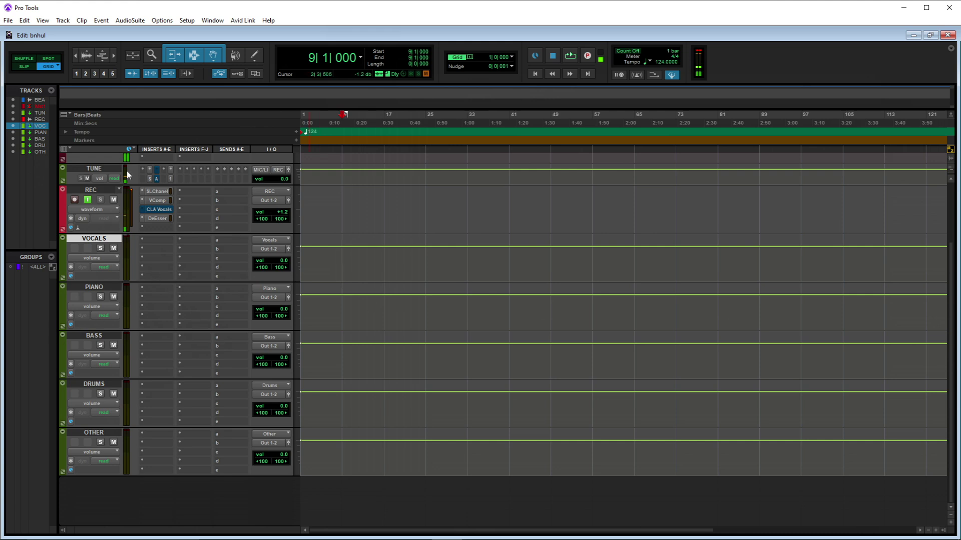
# Start a new-tracks batch with two stereo audio tracks named VOCAL and PIANO.
pyautogui.click(63, 21)
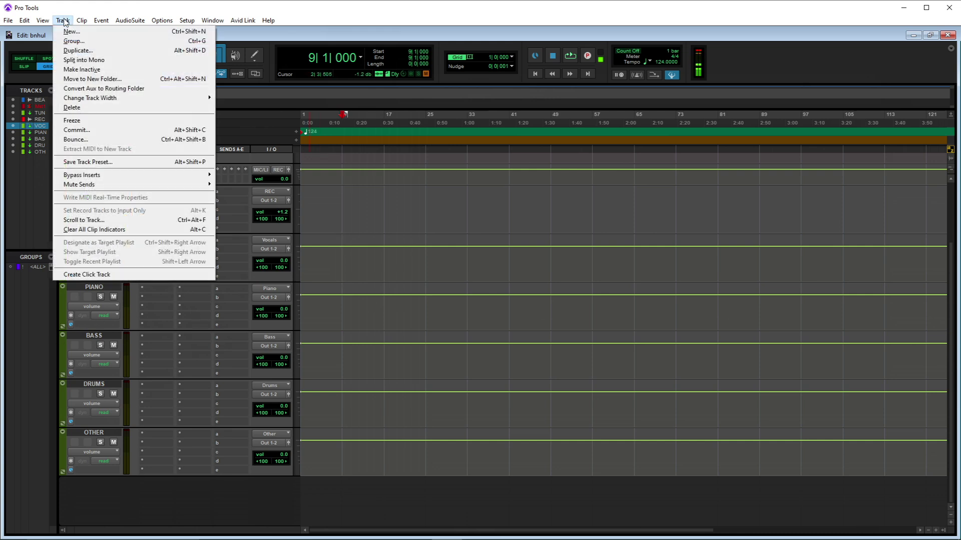
pyautogui.click(75, 31)
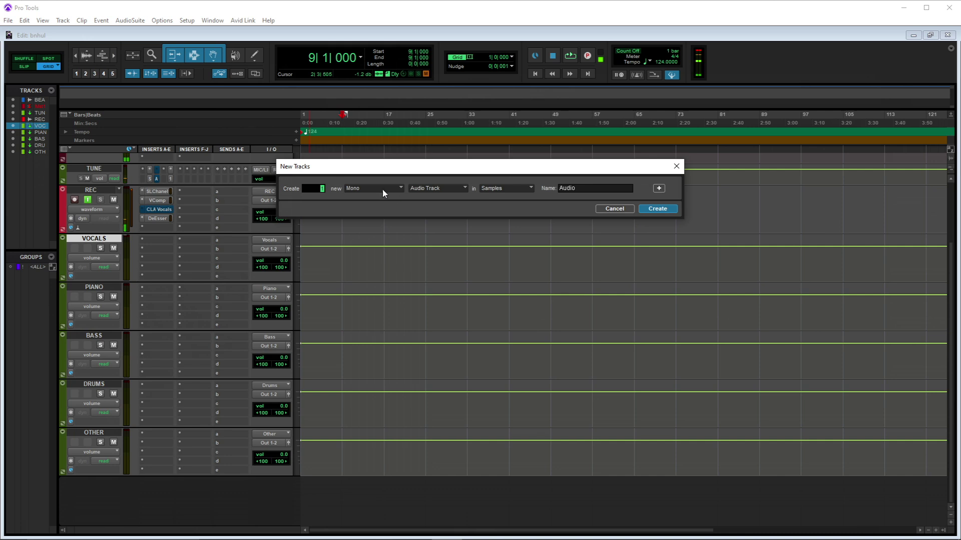
pyautogui.click(366, 190)
pyautogui.click(659, 189)
pyautogui.click(368, 205)
pyautogui.click(380, 214)
pyautogui.doubleClick(576, 206)
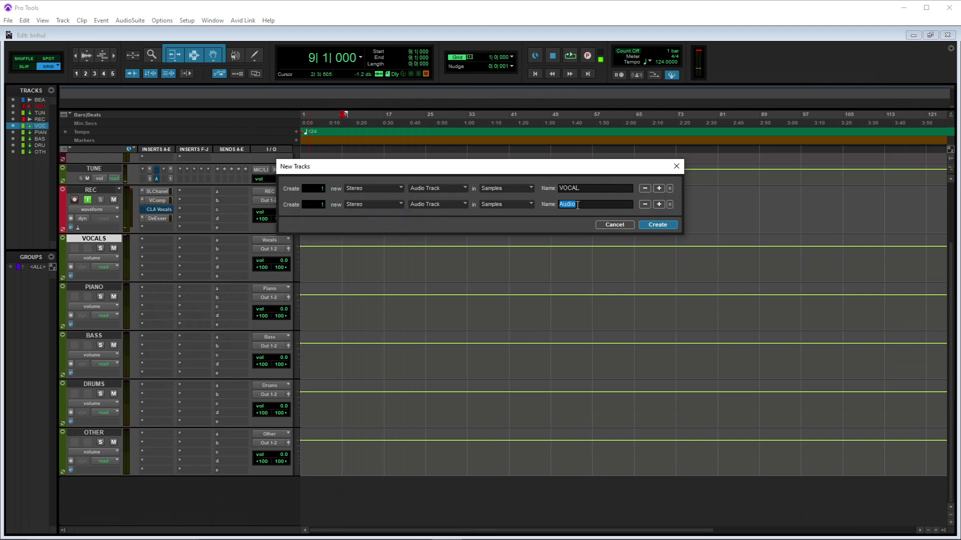
pyautogui.write('PIANO')
# Add two more stereo audio tracks named BASS and DRUMS to the new-tracks batch.
pyautogui.click(659, 205)
pyautogui.click(423, 224)
pyautogui.click(388, 222)
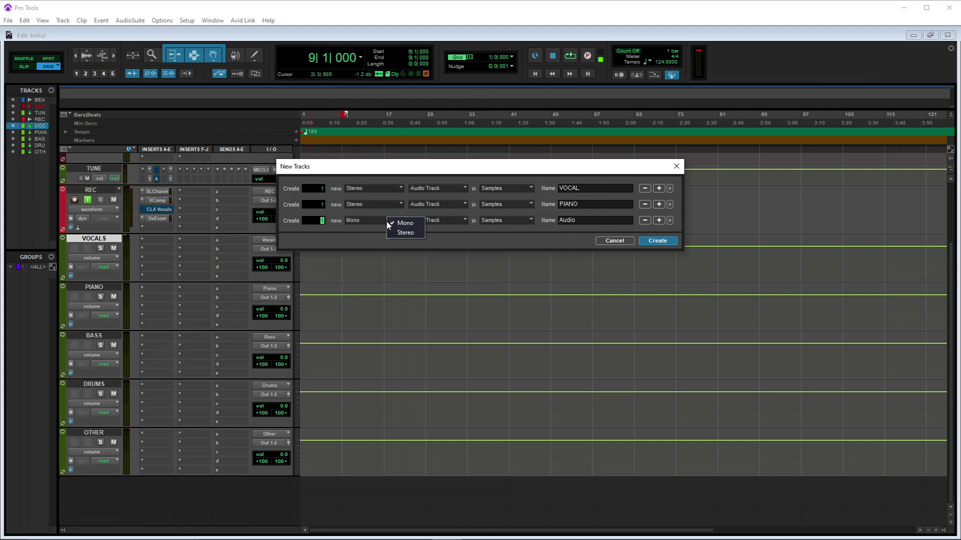
pyautogui.click(404, 233)
pyautogui.doubleClick(569, 220)
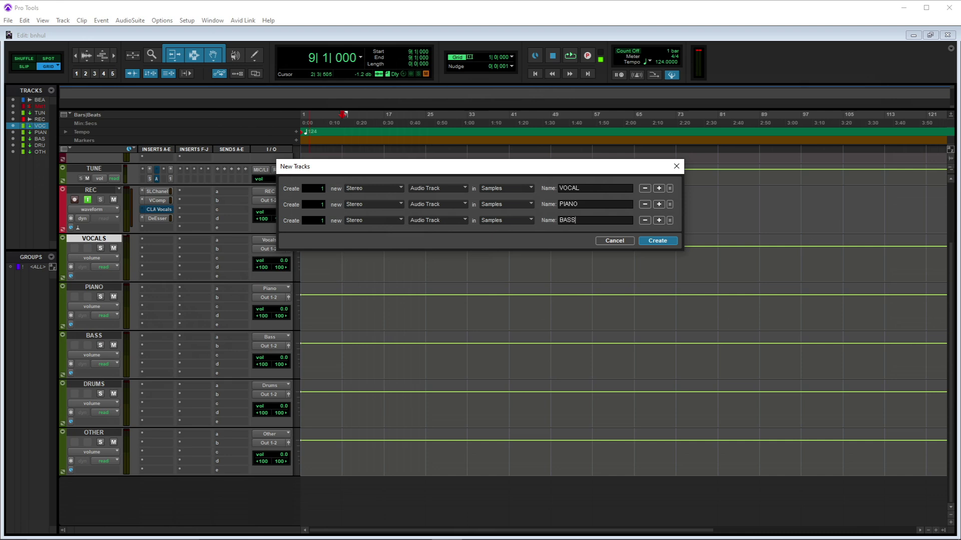
pyautogui.click(658, 221)
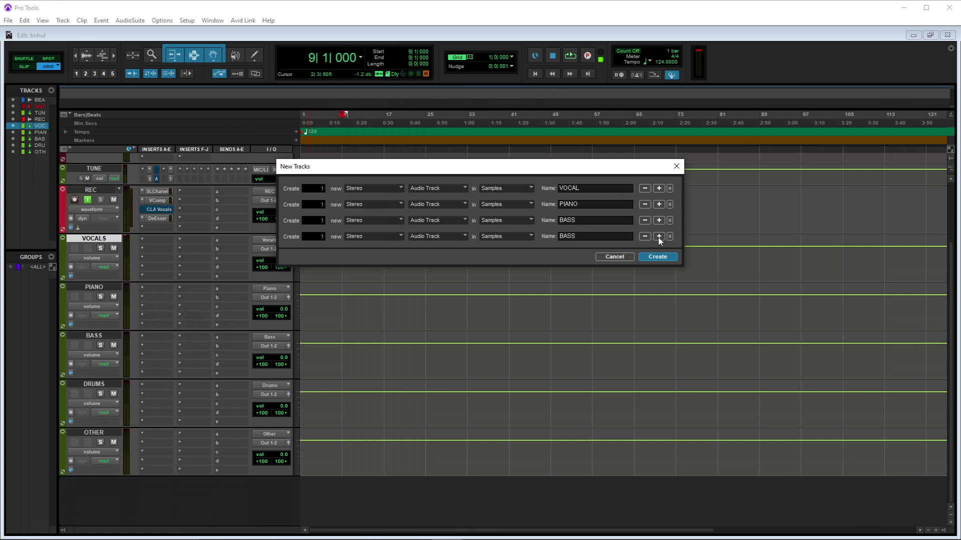
pyautogui.doubleClick(607, 236)
pyautogui.write('DRUMS')
# Add a fifth stereo audio track named OTHER and create the whole batch of tracks.
pyautogui.click(659, 237)
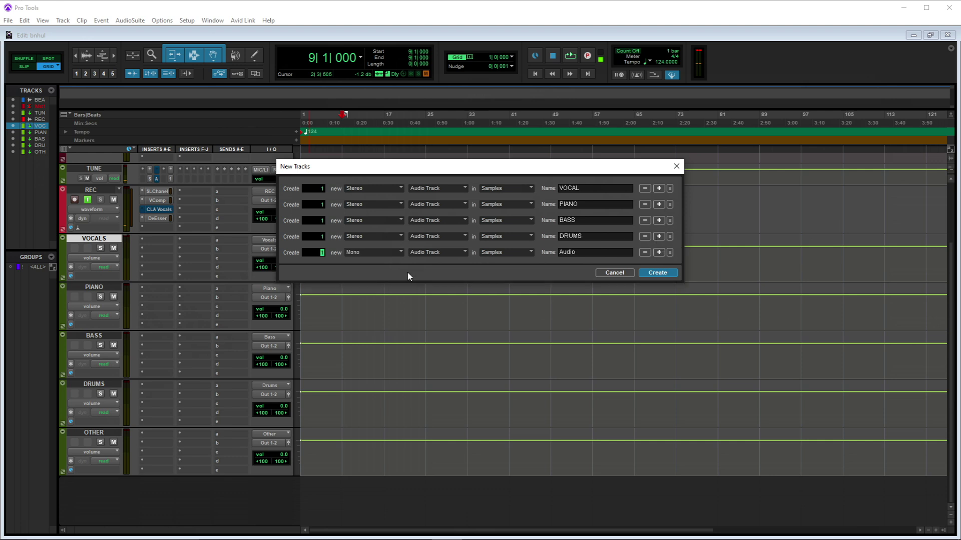
pyautogui.click(372, 252)
pyautogui.doubleClick(583, 254)
pyautogui.write('OTHER')
pyautogui.click(647, 272)
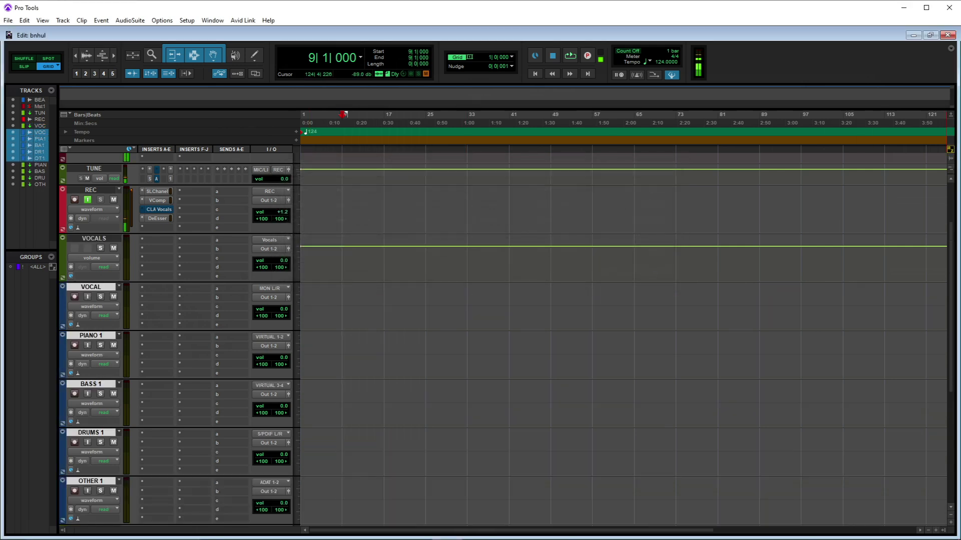
# Move the five new audio tracks below the OTHER aux track at the end of the track list.
pyautogui.moveTo(952, 270); pyautogui.dragTo(952, 317)
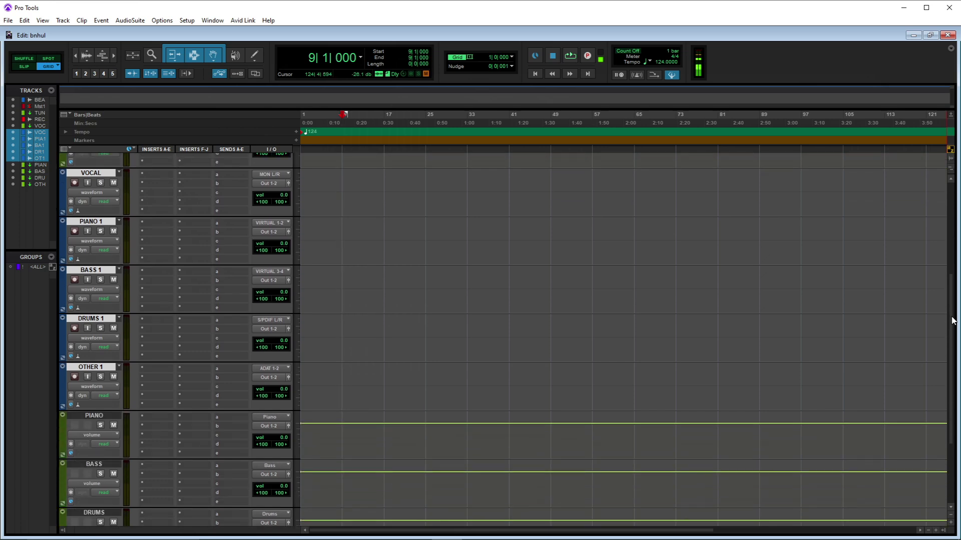
pyautogui.moveTo(103, 174); pyautogui.dragTo(103, 533)
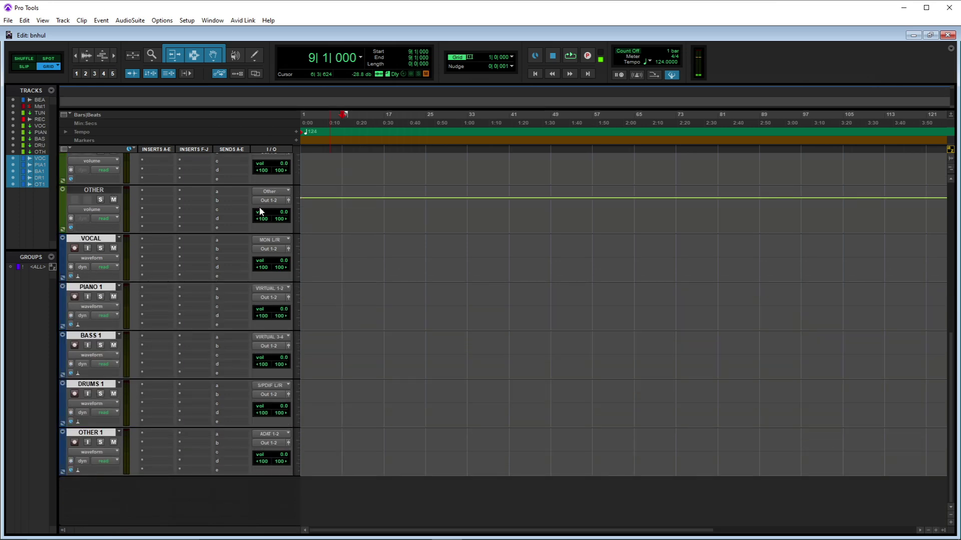
# Assign consecutive stereo buses as inputs of the five selected audio tracks, starting with Bus 1-2 on VOCAL.
pyautogui.click(949, 330)
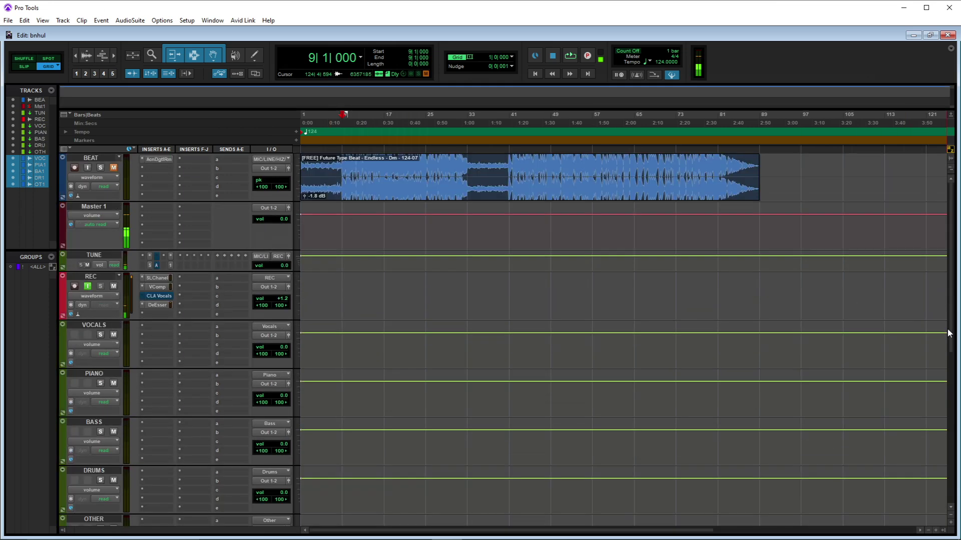
pyautogui.scroll(-5, 399, 356)
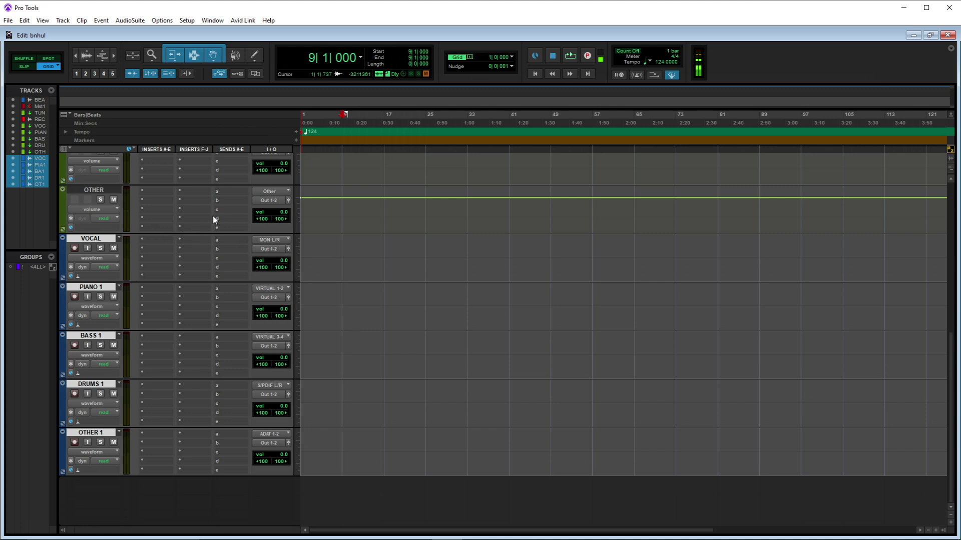
pyautogui.click(265, 240)
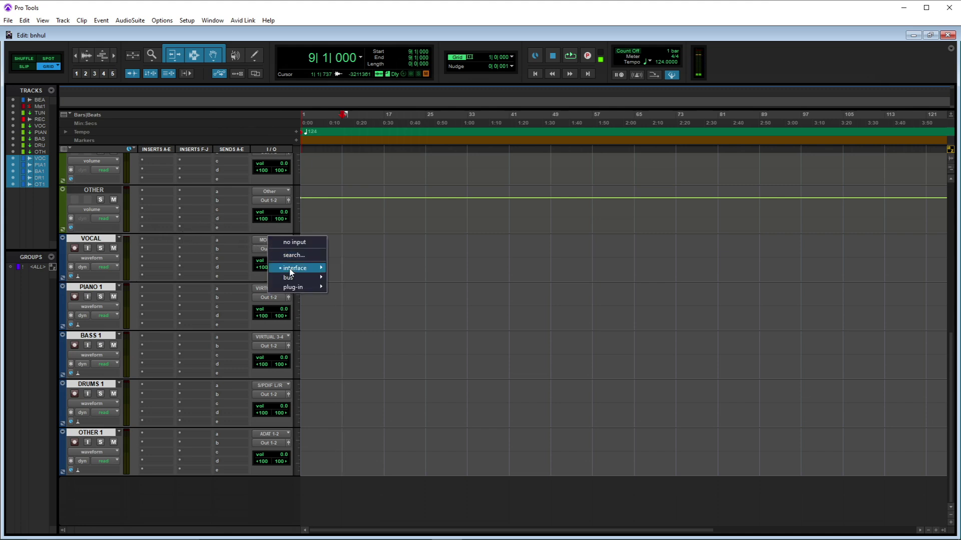
pyautogui.moveTo(319, 282)
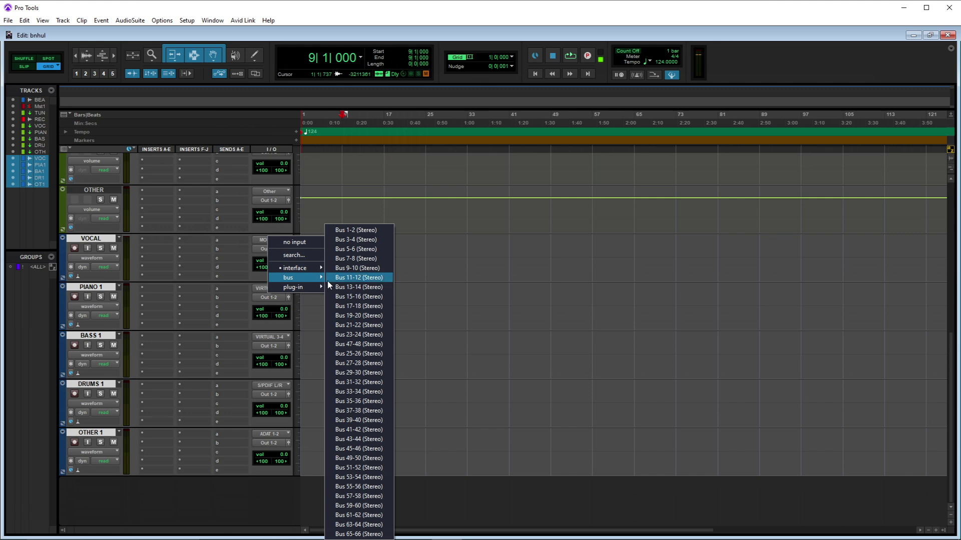
pyautogui.click(361, 232)
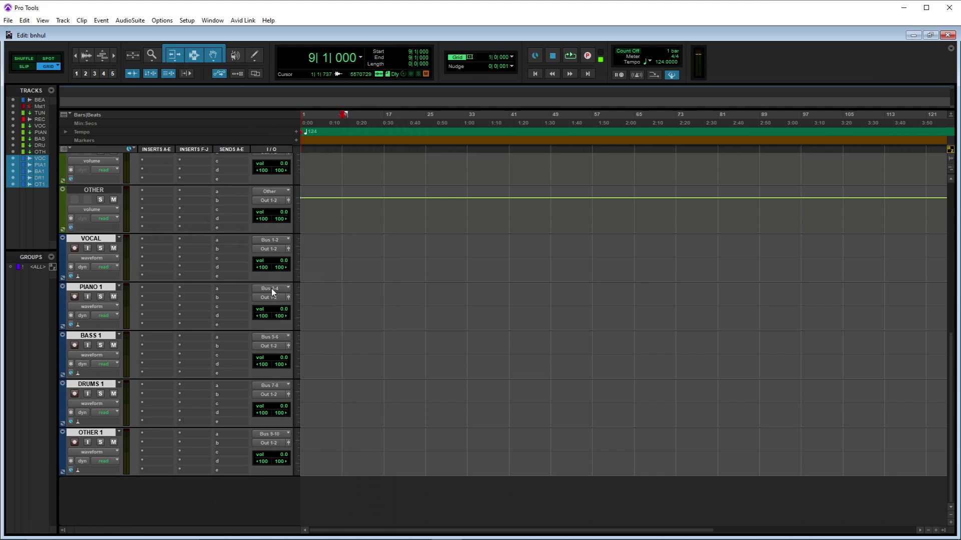
# Rename the VOCAL audio track's input bus to VOCAL BOUNCE.
pyautogui.rightClick(270, 242)
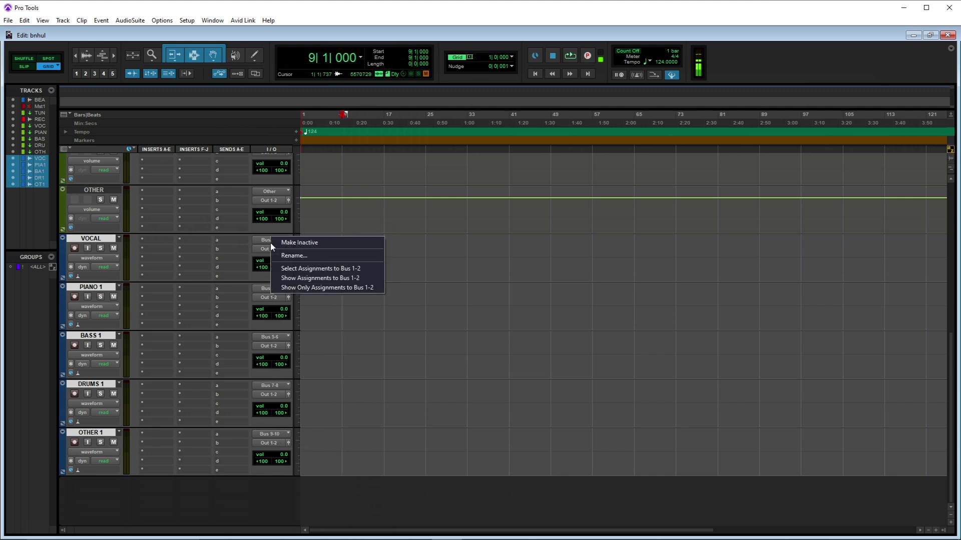
pyautogui.click(308, 257)
pyautogui.write('V')
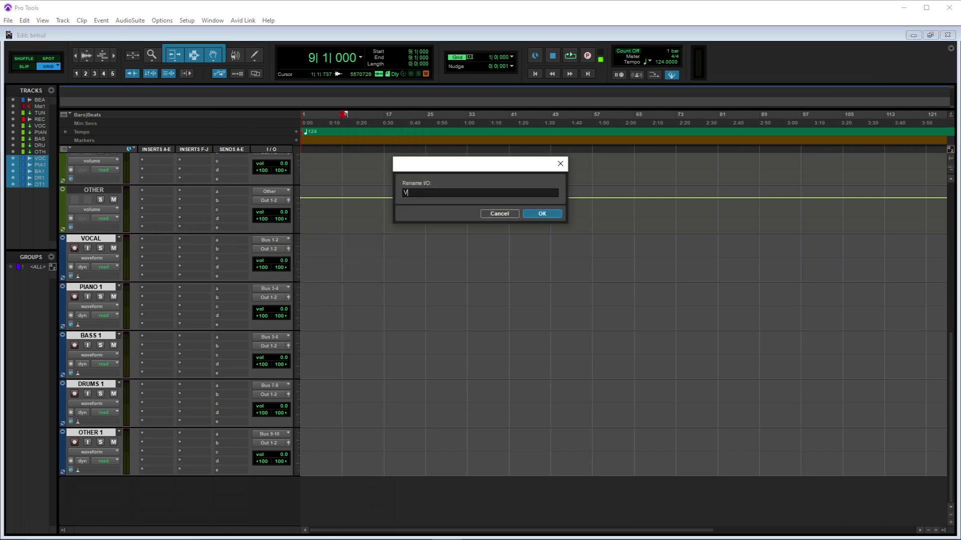
pyautogui.write('OCAL BOUNCE')
pyautogui.click(551, 214)
# Rename the PIANO 1 audio track's input bus to PIANO BOUNCE.
pyautogui.rightClick(278, 287)
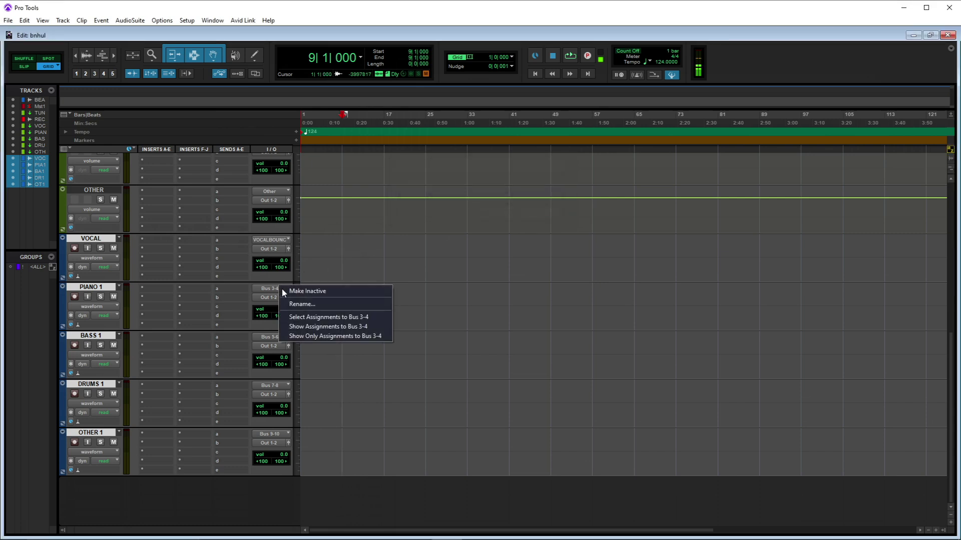
pyautogui.click(311, 305)
pyautogui.write('P')
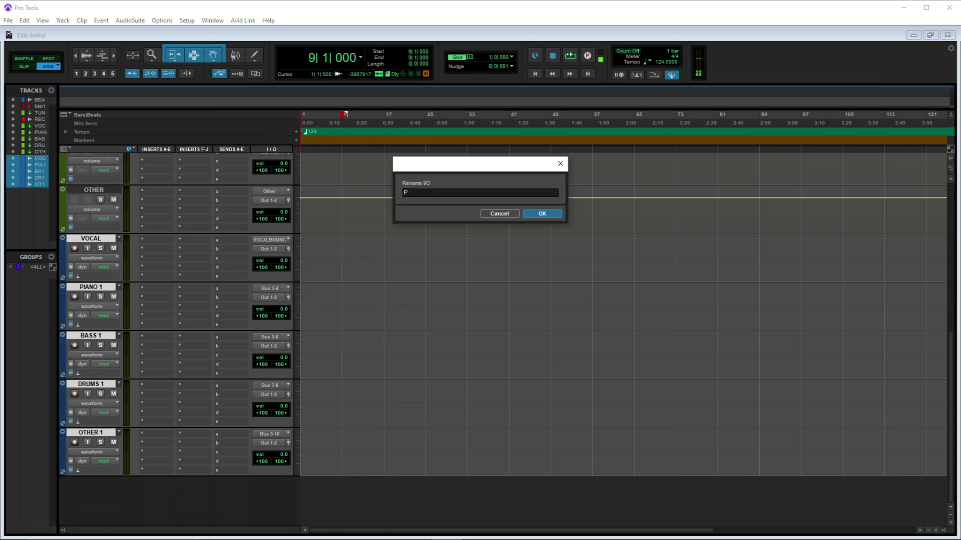
pyautogui.write('IANO BOUNCE')
pyautogui.click(535, 216)
# Rename the BASS 1 audio track's input bus to BASS BOUNCE.
pyautogui.rightClick(274, 338)
pyautogui.click(328, 352)
pyautogui.write('BASS BOUNCE')
pyautogui.click(542, 214)
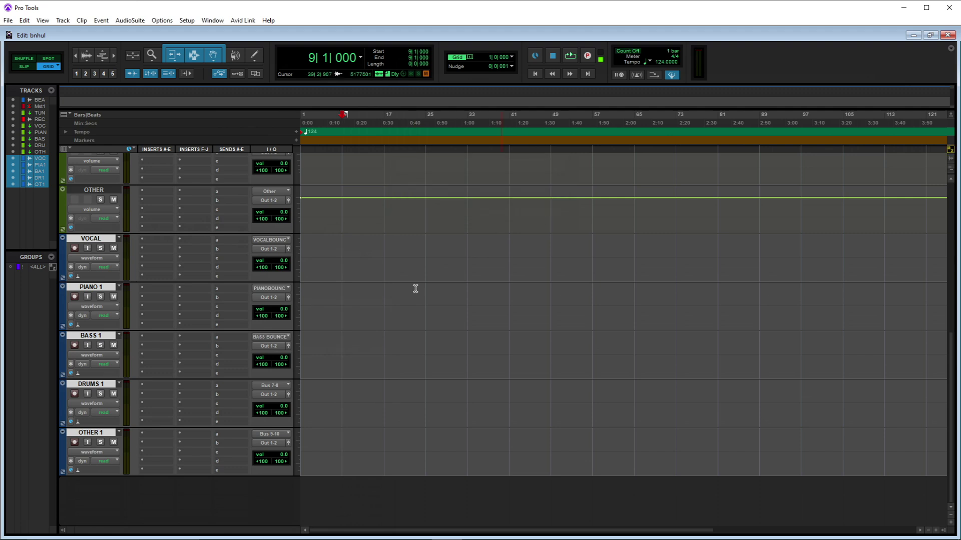
# Rename the DRUMS 1 audio track's input bus to DRUMS BOUNCE.
pyautogui.rightClick(278, 383)
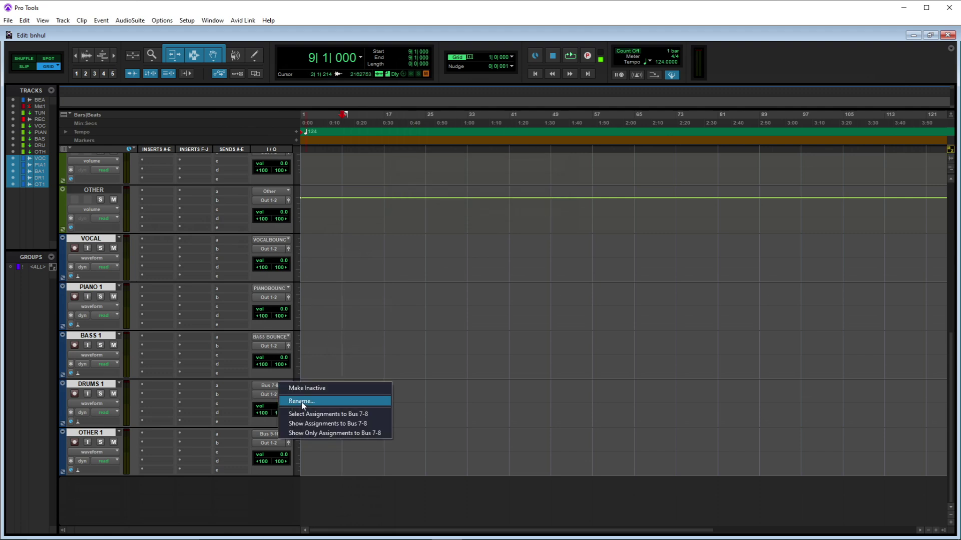
pyautogui.click(308, 402)
pyautogui.write('DRU')
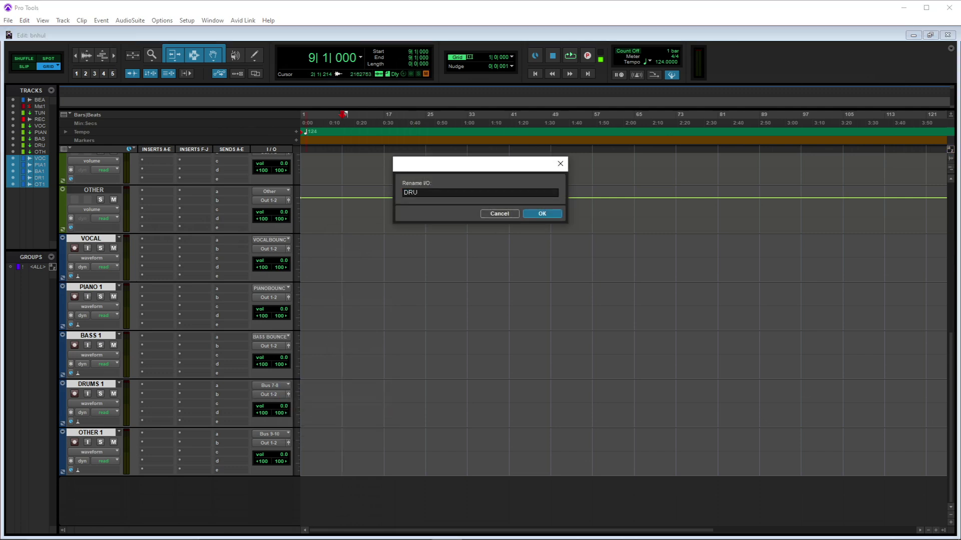
pyautogui.write('MS BOUNCE')
pyautogui.click(542, 214)
# Rename the OTHER 1 audio track's input bus to OTHER BOUNCE.
pyautogui.rightClick(269, 433)
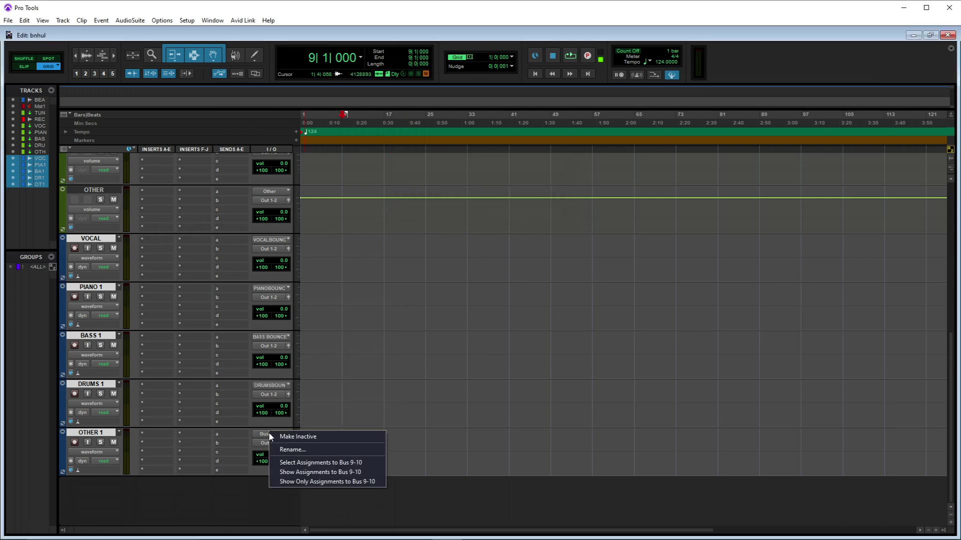
pyautogui.click(303, 451)
pyautogui.write('OTHER ')
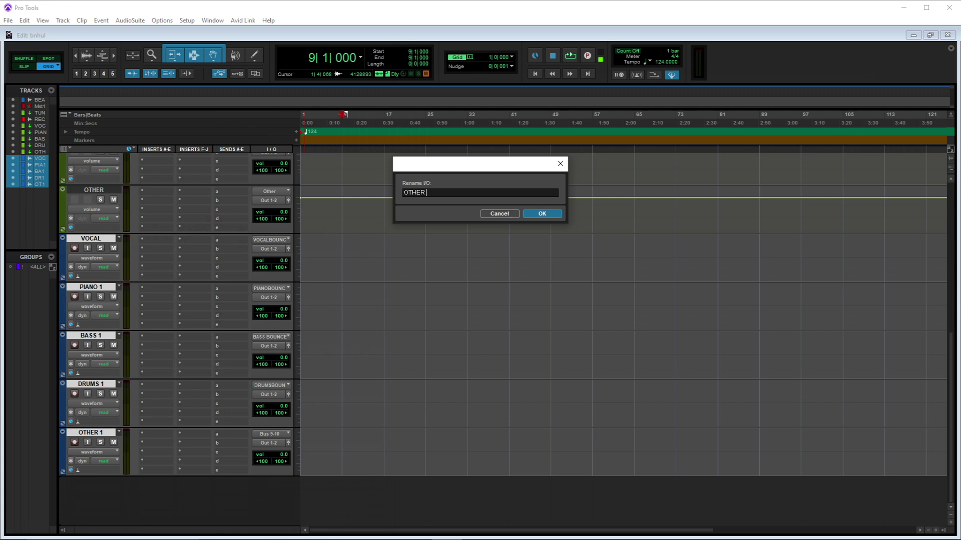
pyautogui.write('BOUNCE')
pyautogui.press('Return')
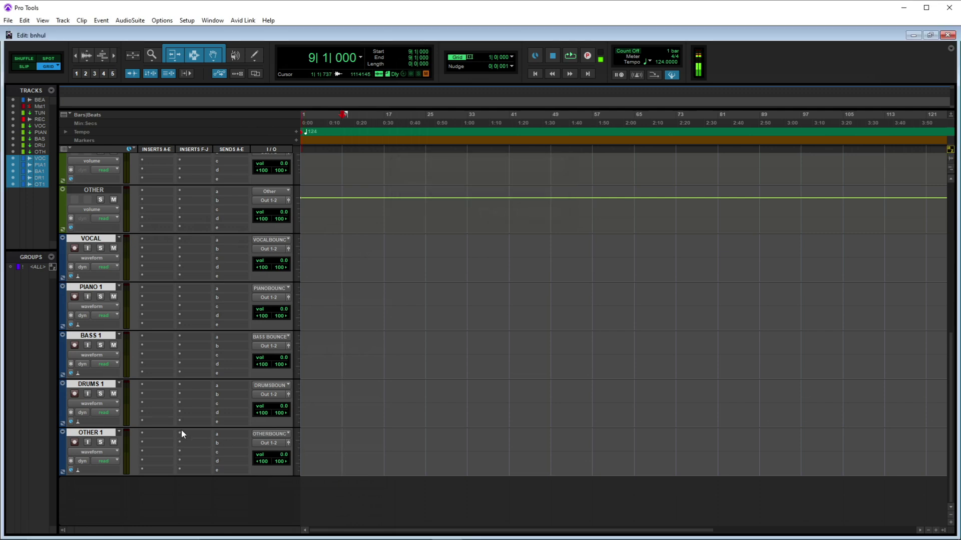
pyautogui.click(226, 266)
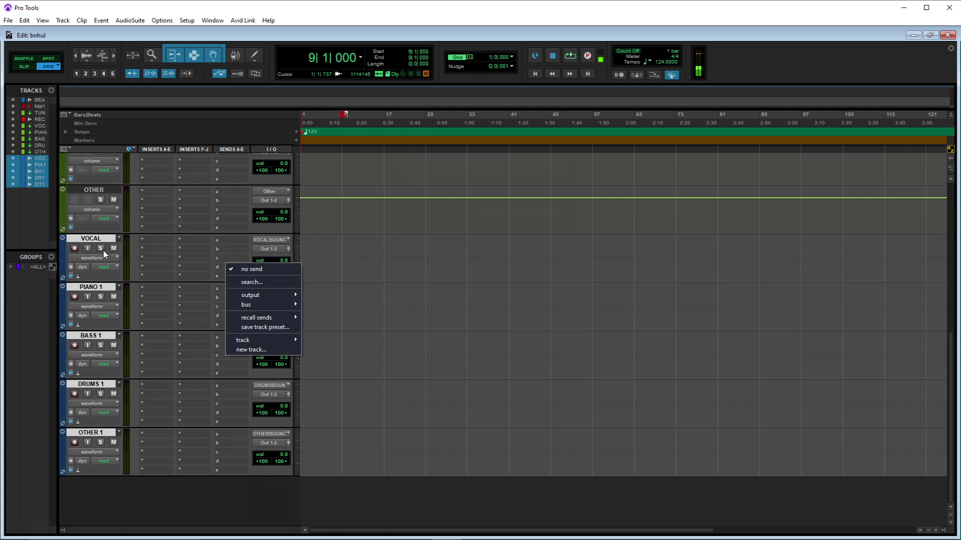
pyautogui.click(92, 241)
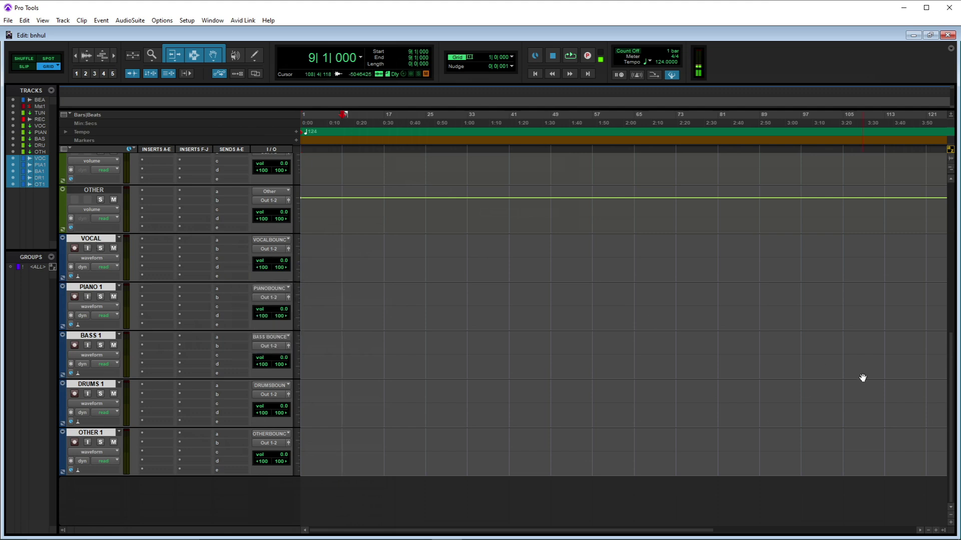
# Route the VOCALS aux track's output to the stereo VOCAL BOUNCE bus.
pyautogui.moveTo(954, 379); pyautogui.dragTo(942, 305)
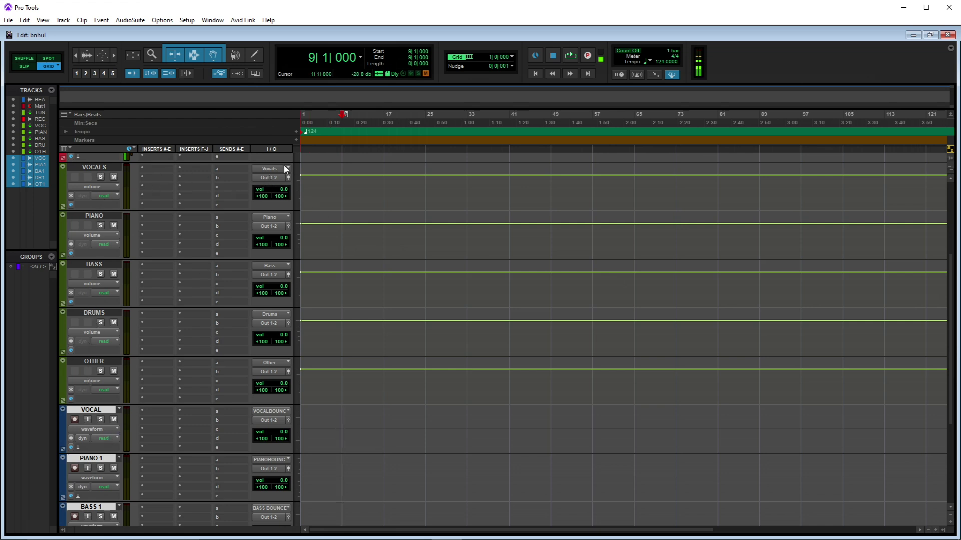
pyautogui.click(272, 179)
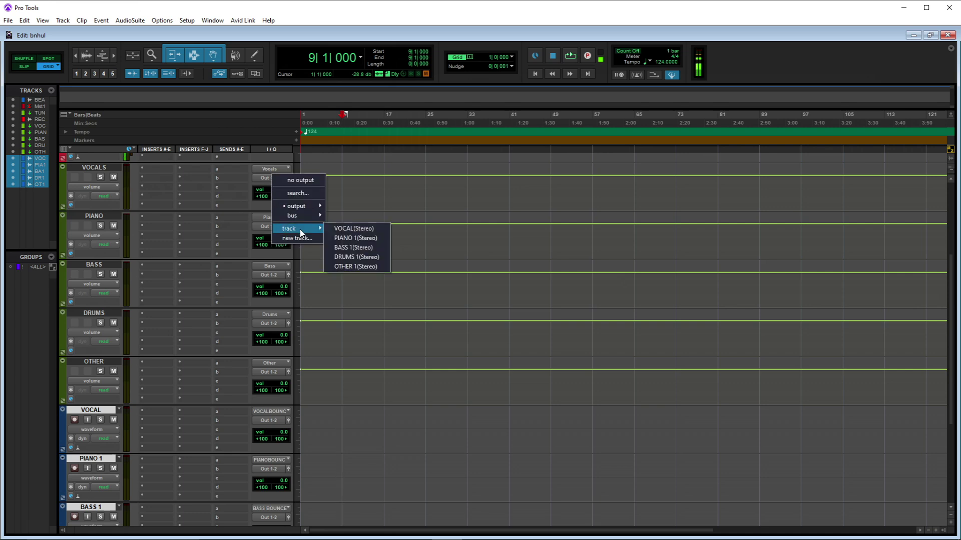
pyautogui.moveTo(296, 210)
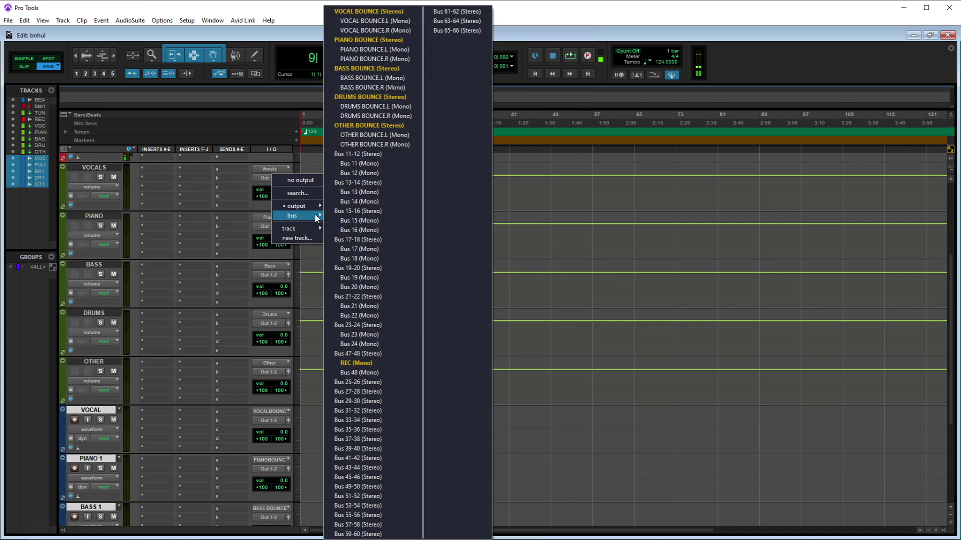
pyautogui.click(369, 11)
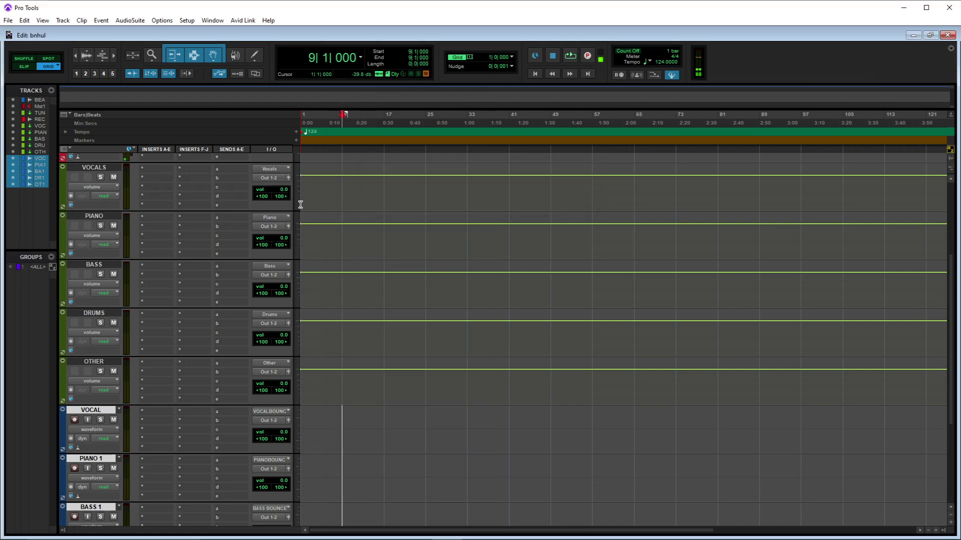
# Route the PIANO and BASS aux tracks' outputs to the stereo PIANO BOUNCE and BASS BOUNCE buses.
pyautogui.click(272, 226)
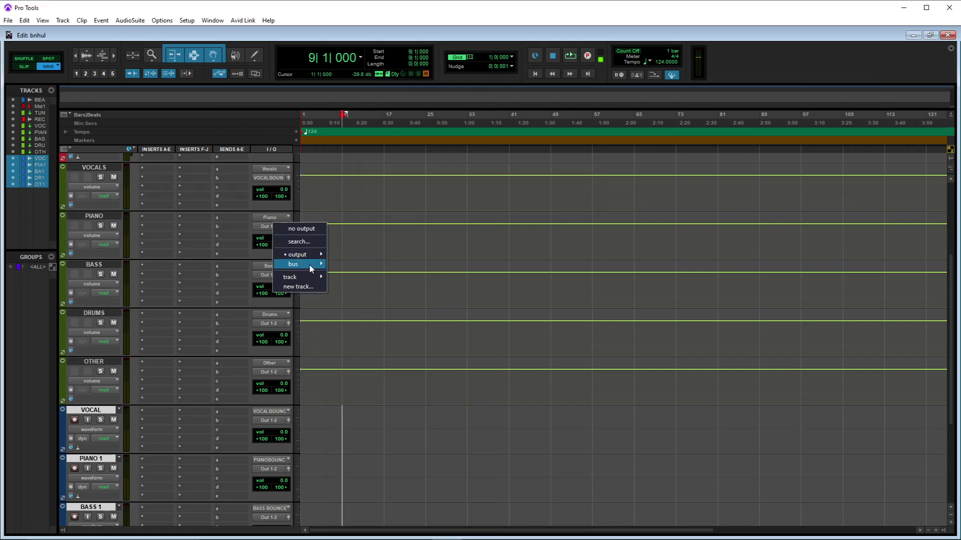
pyautogui.moveTo(312, 264)
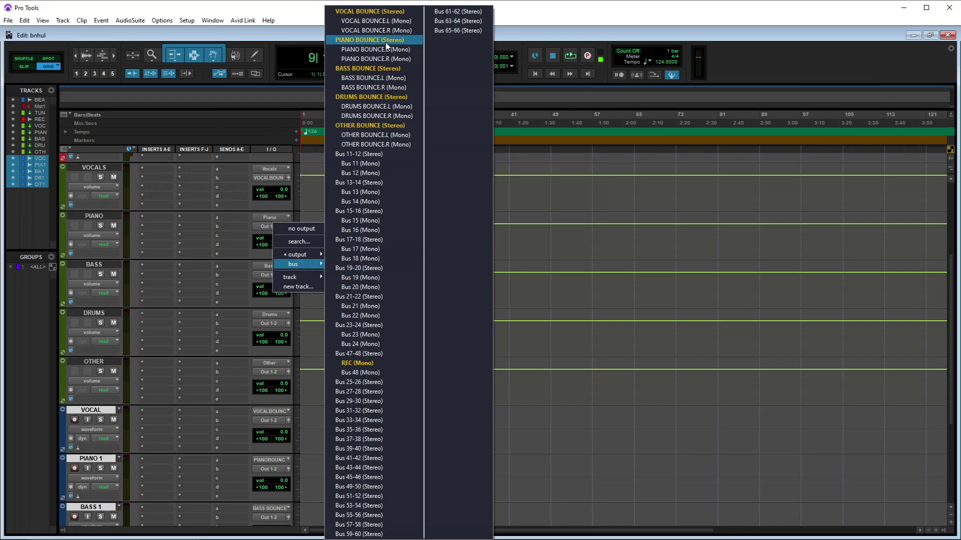
pyautogui.click(370, 40)
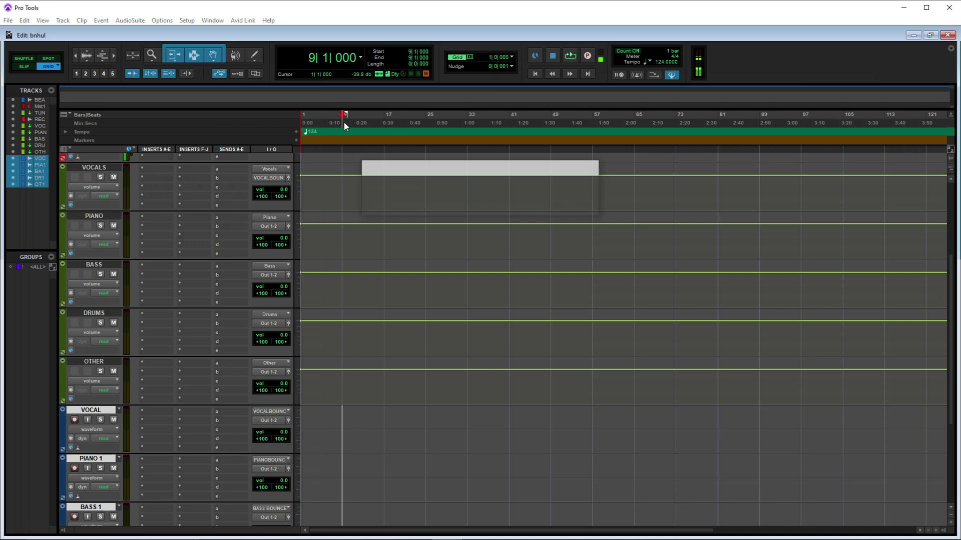
pyautogui.click(273, 276)
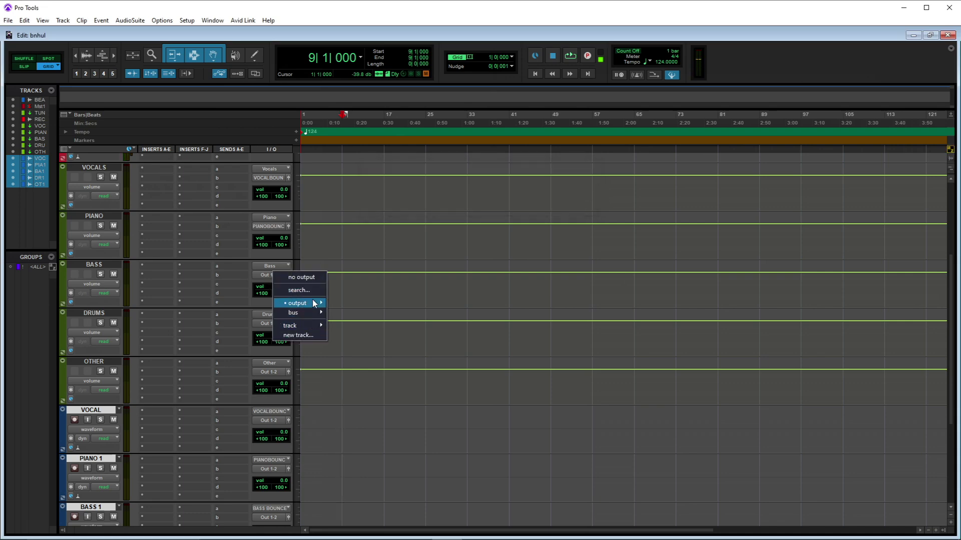
pyautogui.moveTo(313, 302)
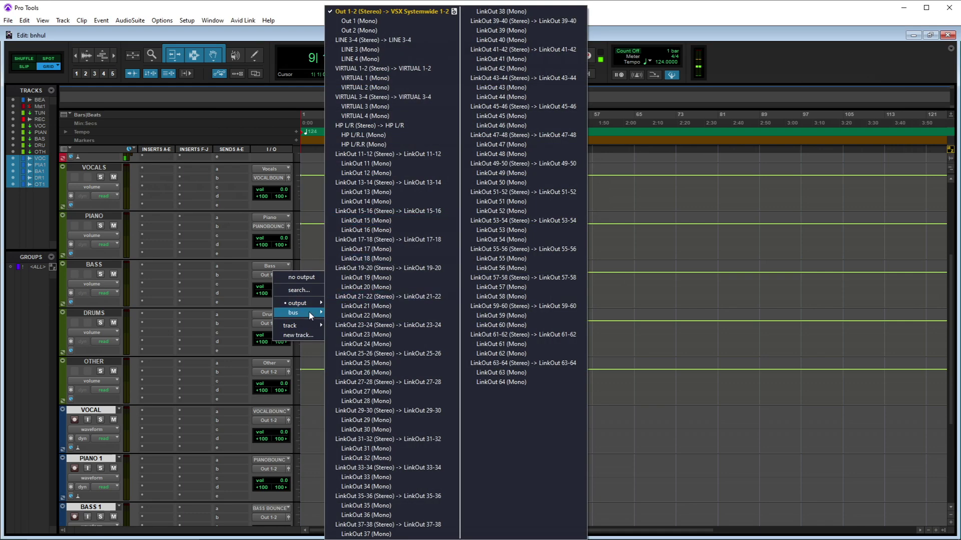
pyautogui.click(367, 68)
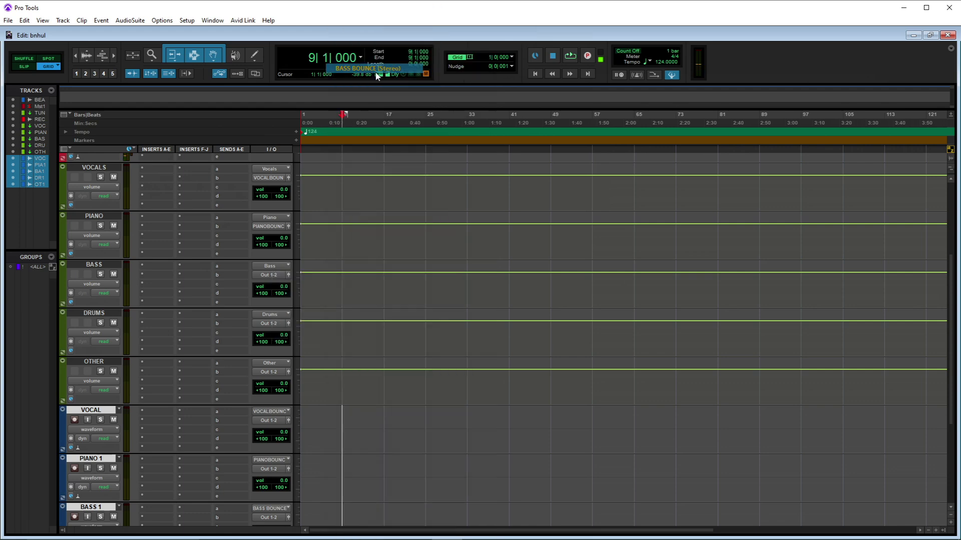
# Route the DRUMS and OTHER aux tracks' outputs to the stereo DRUMS BOUNCE and OTHER BOUNCE buses.
pyautogui.click(269, 323)
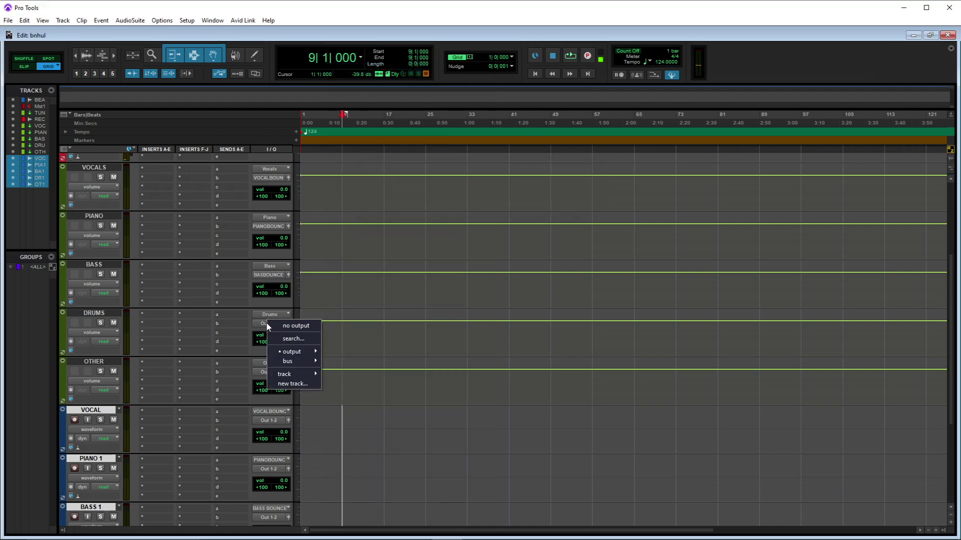
pyautogui.moveTo(293, 362)
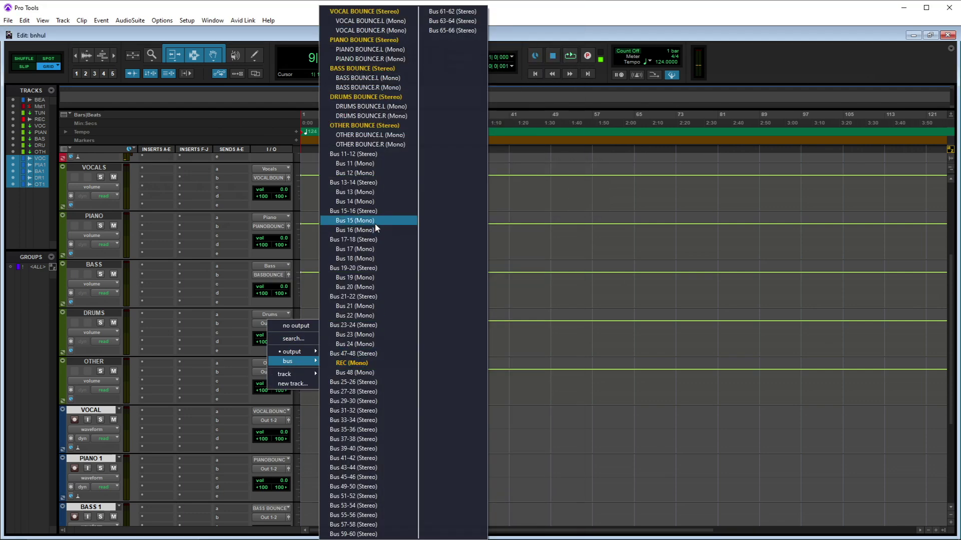
pyautogui.click(370, 97)
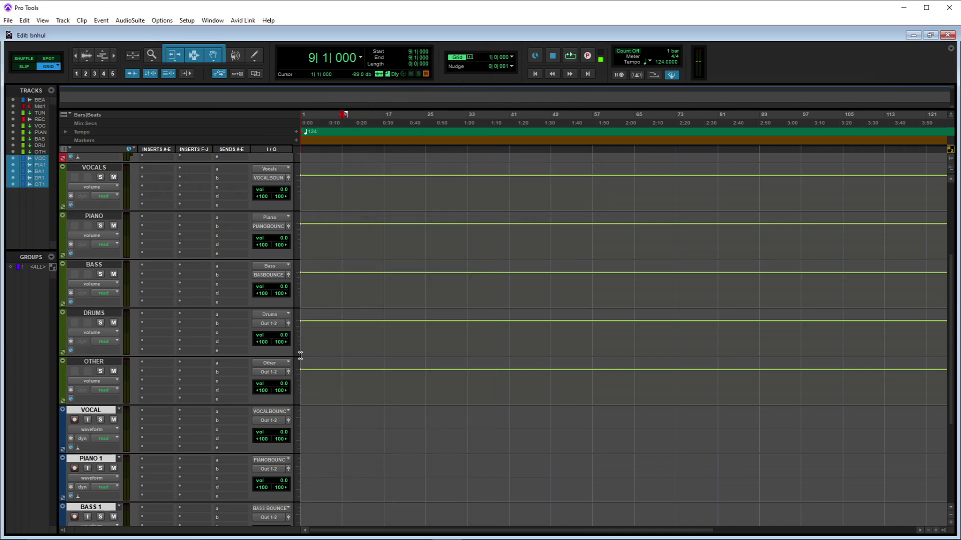
pyautogui.click(269, 373)
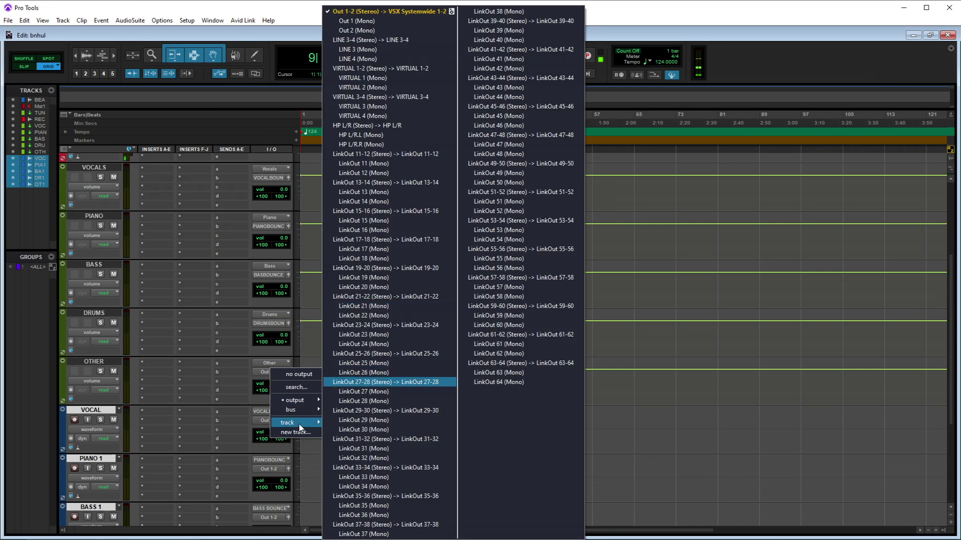
pyautogui.moveTo(310, 418)
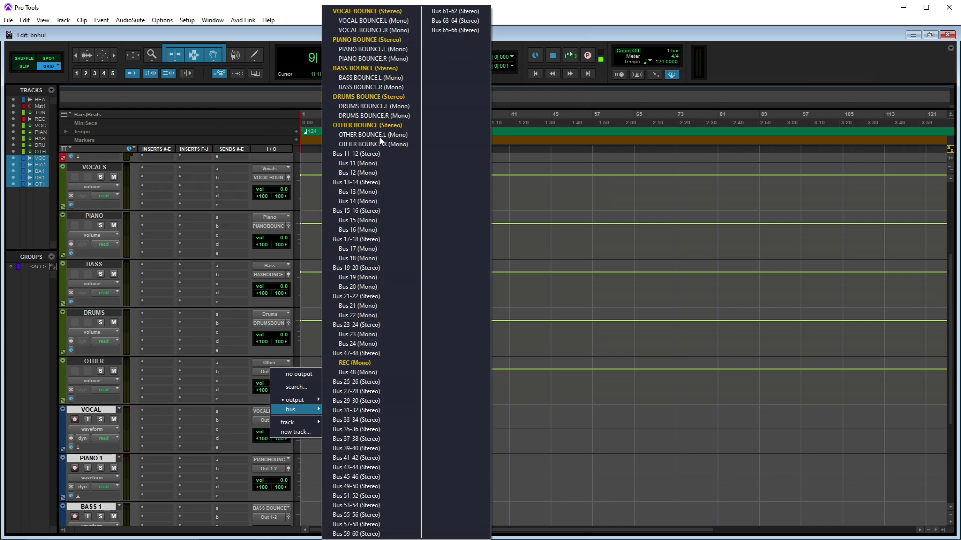
pyautogui.click(381, 129)
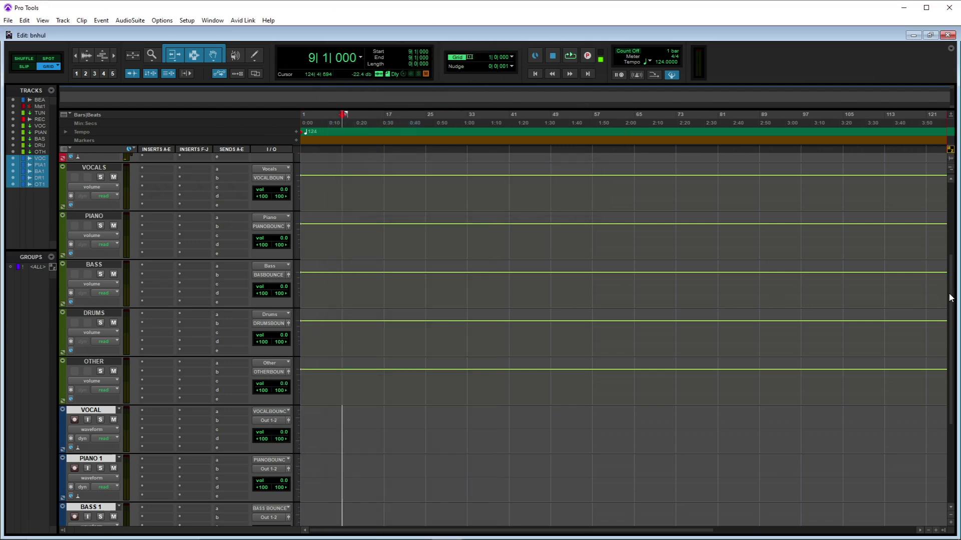
# Record-arm the VOCAL, PIANO 1, BASS 1, DRUMS 1 and OTHER 1 audio tracks.
pyautogui.moveTo(951, 300); pyautogui.dragTo(946, 370)
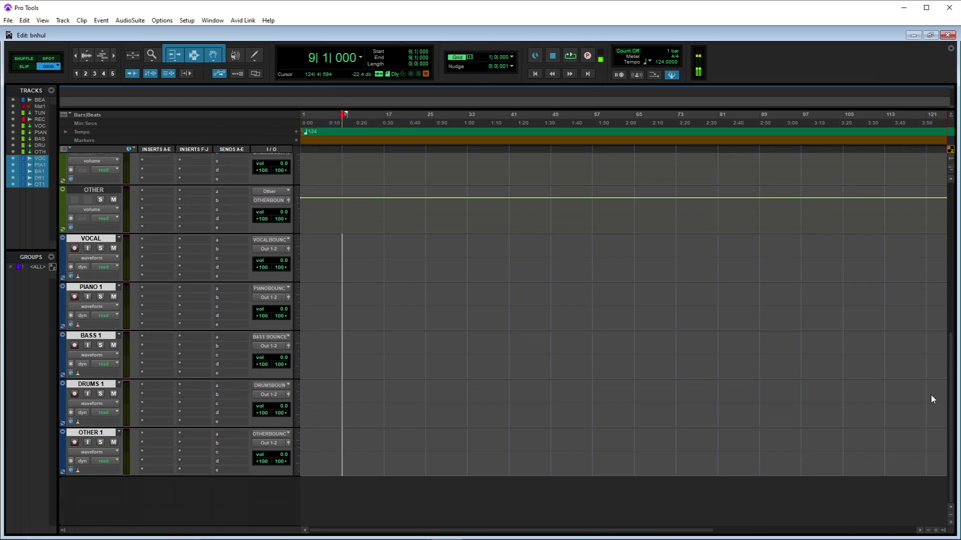
pyautogui.click(74, 248)
pyautogui.click(74, 297)
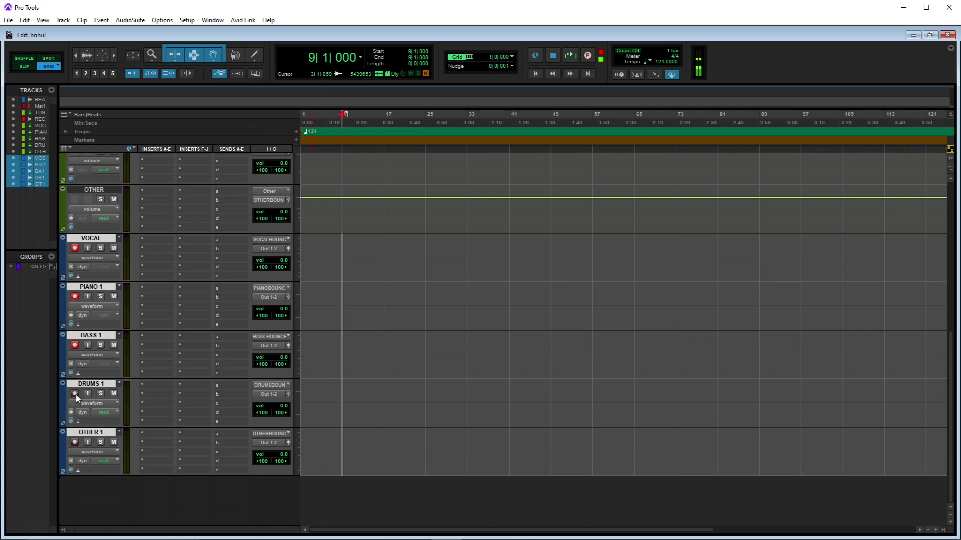
pyautogui.click(75, 442)
# Enable input monitoring on the VOCAL, PIANO 1, BASS 1, DRUMS 1 and OTHER 1 audio tracks.
pyautogui.scroll(5, 947, 325)
pyautogui.scroll(-2, 943, 290)
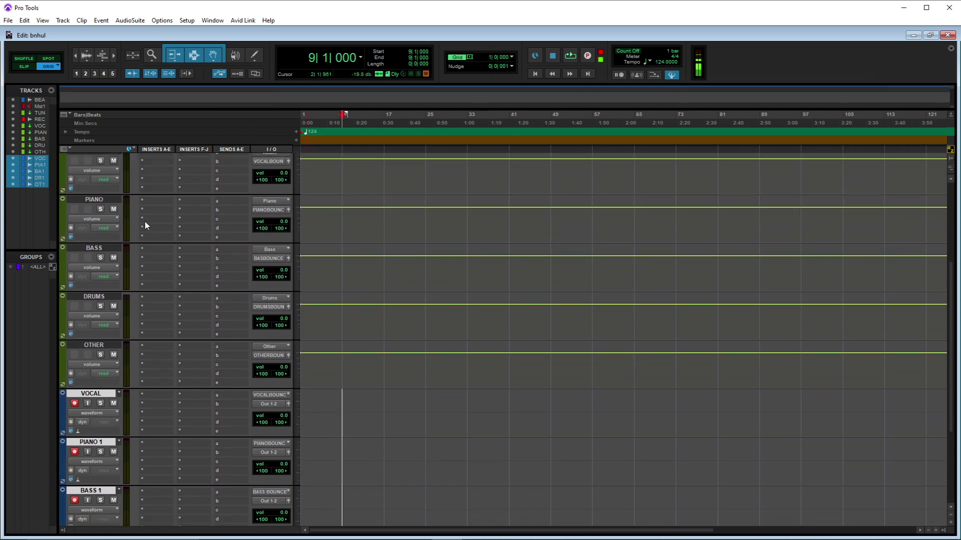
pyautogui.click(88, 404)
pyautogui.click(89, 404)
pyautogui.click(88, 452)
pyautogui.click(88, 501)
pyautogui.moveTo(949, 372); pyautogui.dragTo(940, 459)
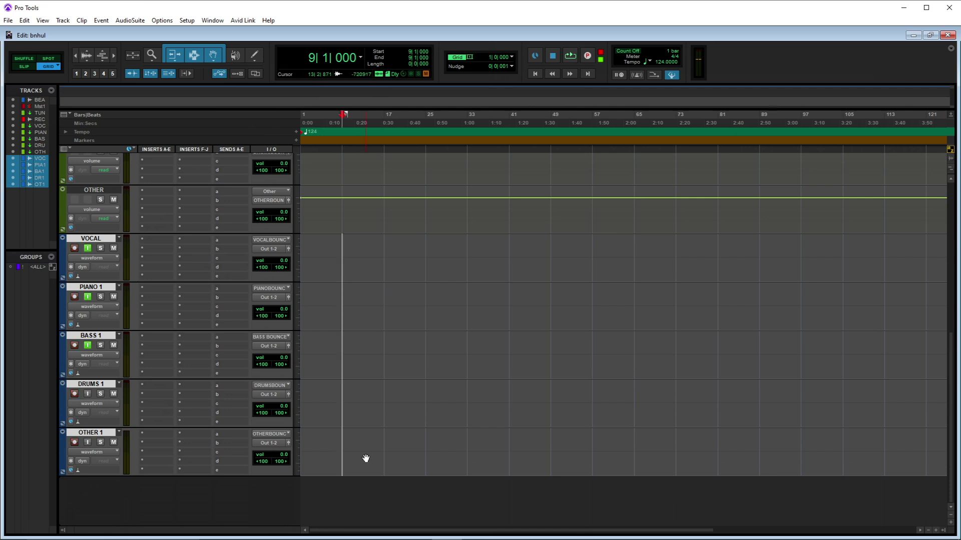
pyautogui.click(86, 394)
pyautogui.click(89, 443)
# Play the session from bar 9 and mute the five stem audio tracks one by one to check the routing.
pyautogui.press('space')
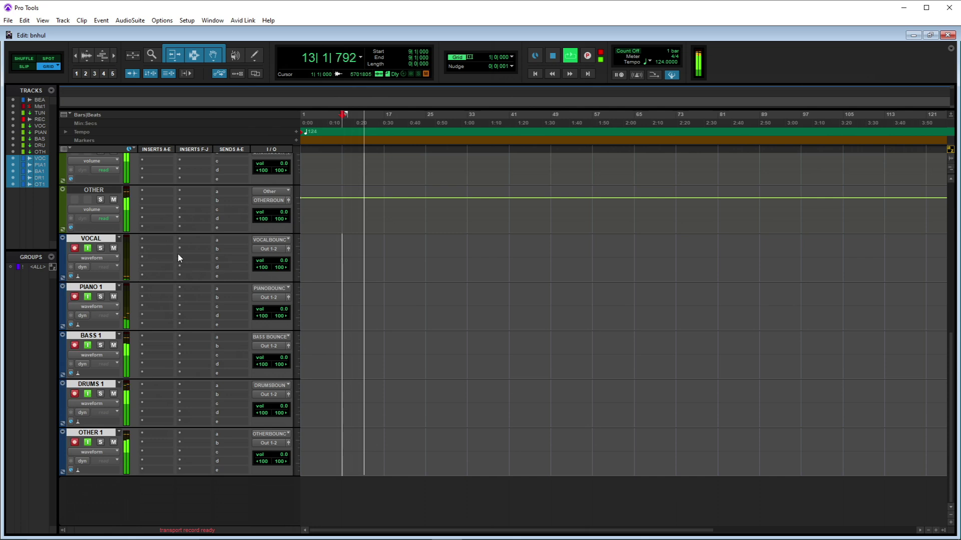
pyautogui.click(113, 442)
pyautogui.click(113, 394)
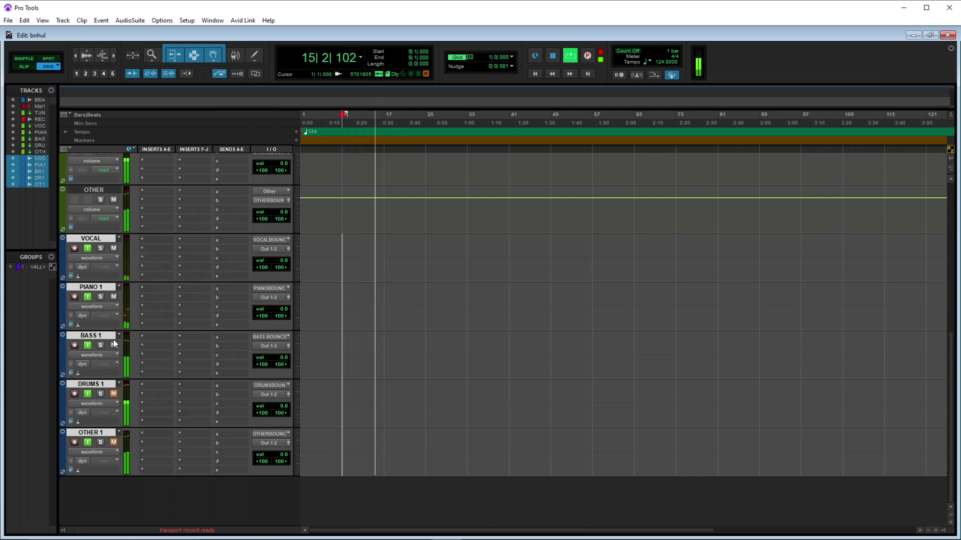
pyautogui.click(113, 346)
pyautogui.click(114, 297)
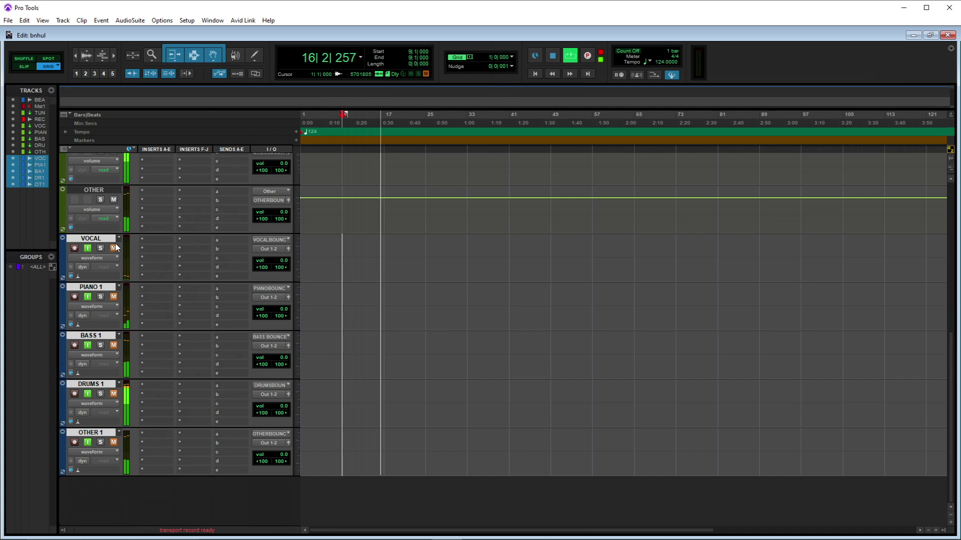
pyautogui.click(114, 249)
# Stop playback and unmute the VOCAL, PIANO 1, BASS 1, DRUMS 1 and OTHER 1 audio tracks.
pyautogui.click(114, 248)
pyautogui.press('space')
pyautogui.click(113, 298)
pyautogui.click(114, 346)
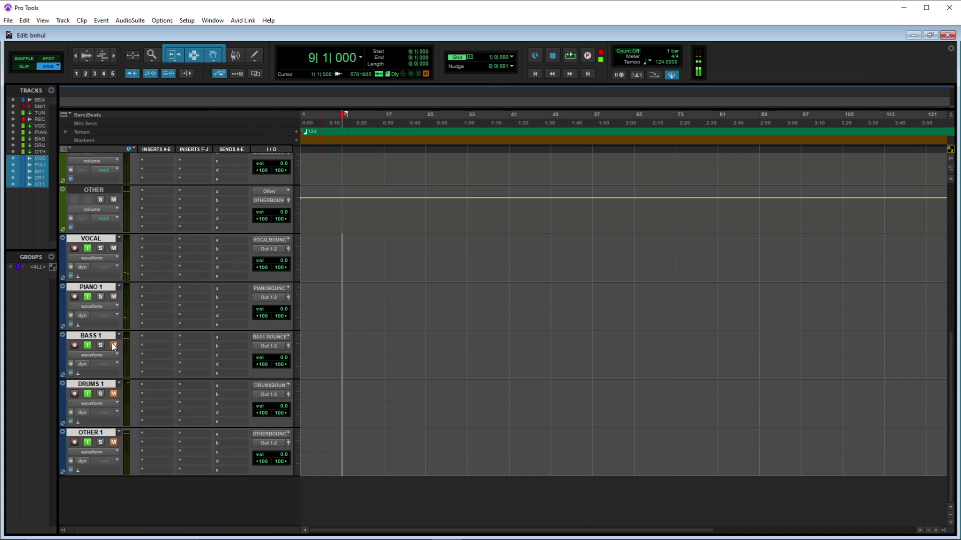
pyautogui.click(114, 394)
pyautogui.click(114, 443)
# Record all five stems onto their armed audio tracks from the session start to about bar 26.
pyautogui.press('Return')
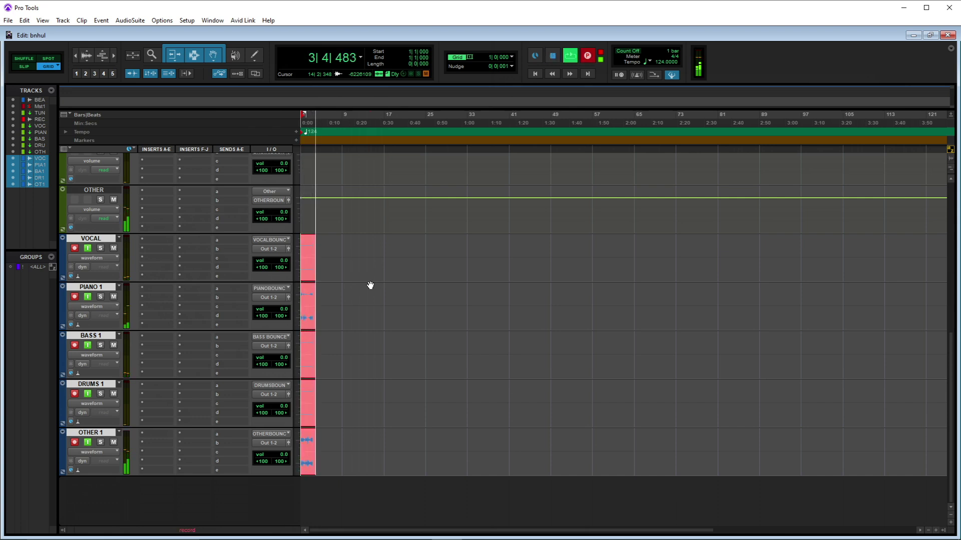
pyautogui.hotkey('ctrl', ']')
pyautogui.hotkey('ctrl', ']')
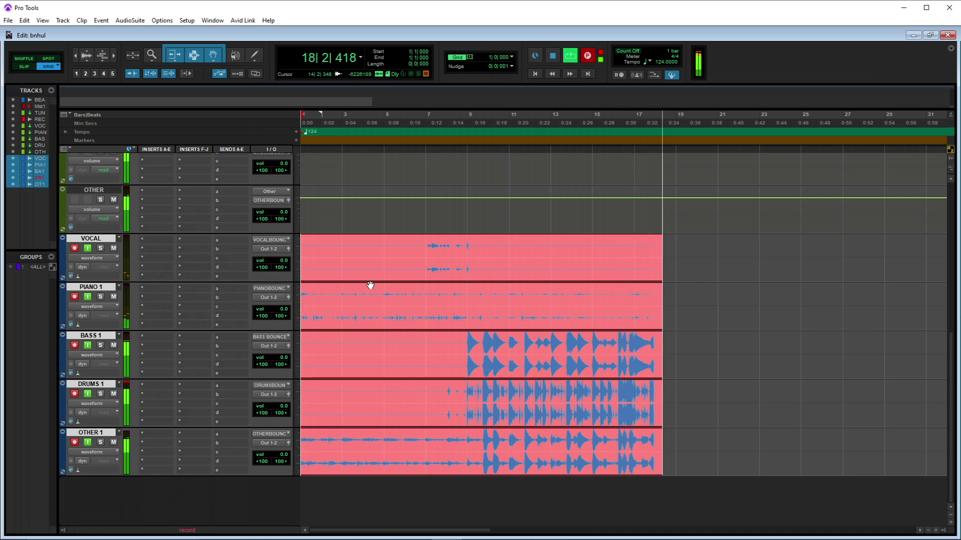
pyautogui.hotkey('ctrl', '[')
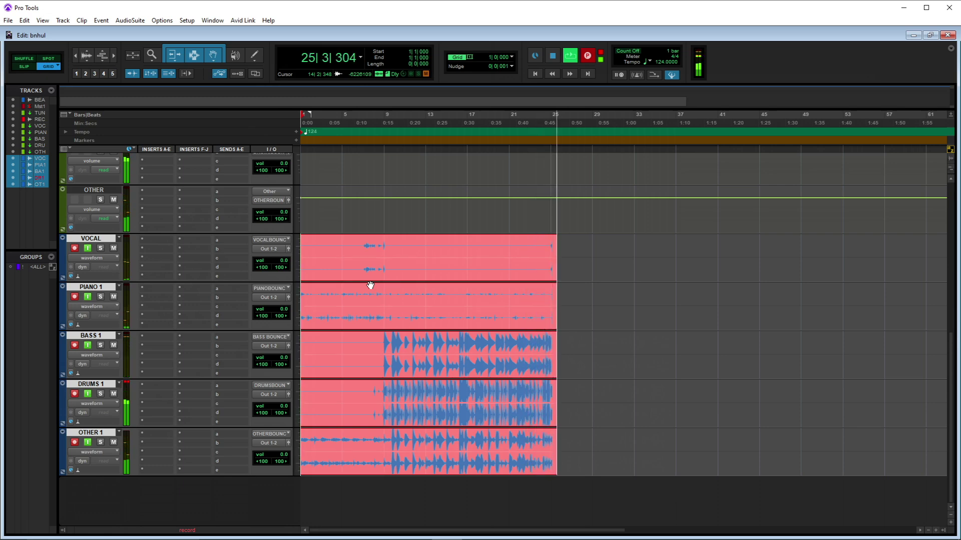
pyautogui.press('space')
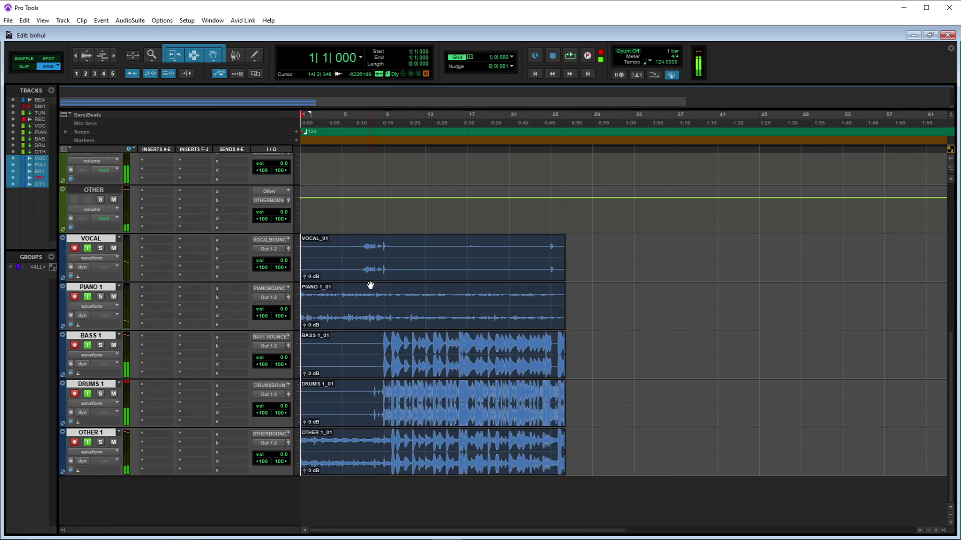
# Trim the ends of all five recorded stem clips back to bar 25.
pyautogui.moveTo(553, 244); pyautogui.dragTo(551, 454)
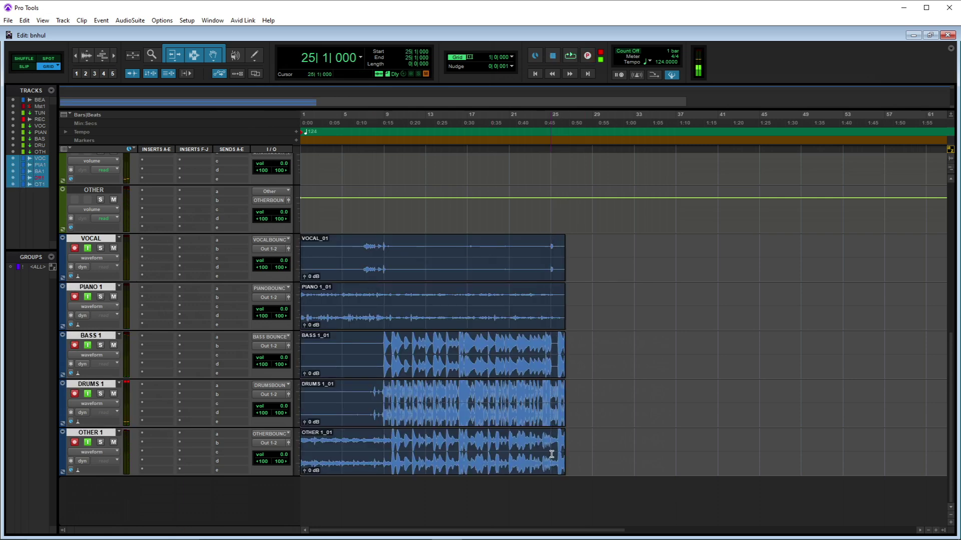
pyautogui.press('s')
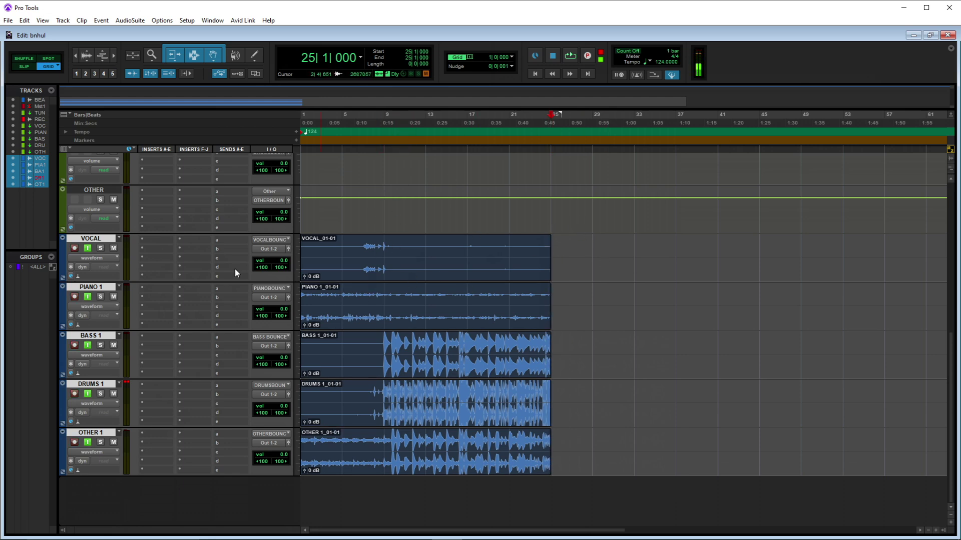
# Turn off record arm and input monitoring on all five stem audio tracks and return to the session start.
pyautogui.keyDown('alt'); pyautogui.click(74, 248); pyautogui.keyUp('alt')
pyautogui.click(74, 248)
pyautogui.click(73, 297)
pyautogui.click(74, 346)
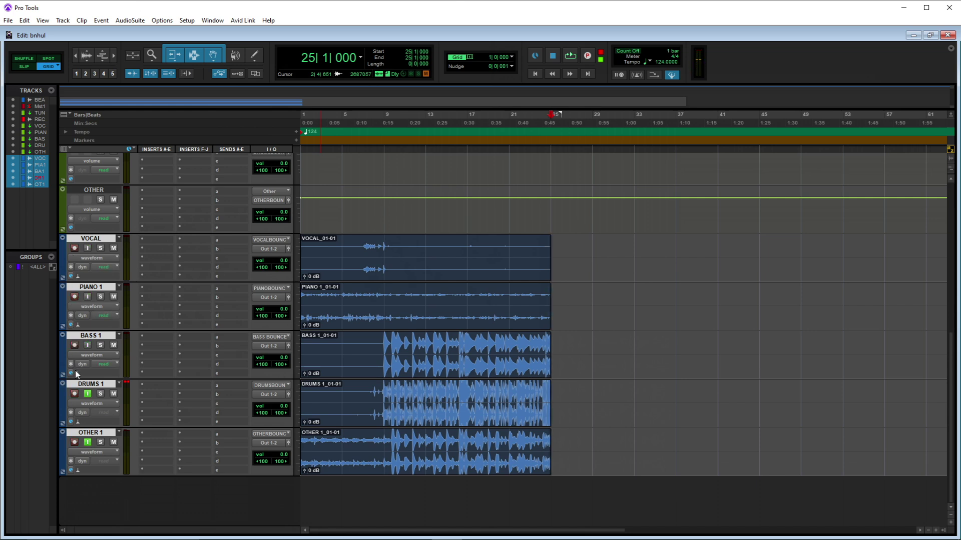
pyautogui.click(74, 396)
pyautogui.rightClick(75, 446)
pyautogui.click(74, 443)
pyautogui.click(74, 443)
pyautogui.press('Return')
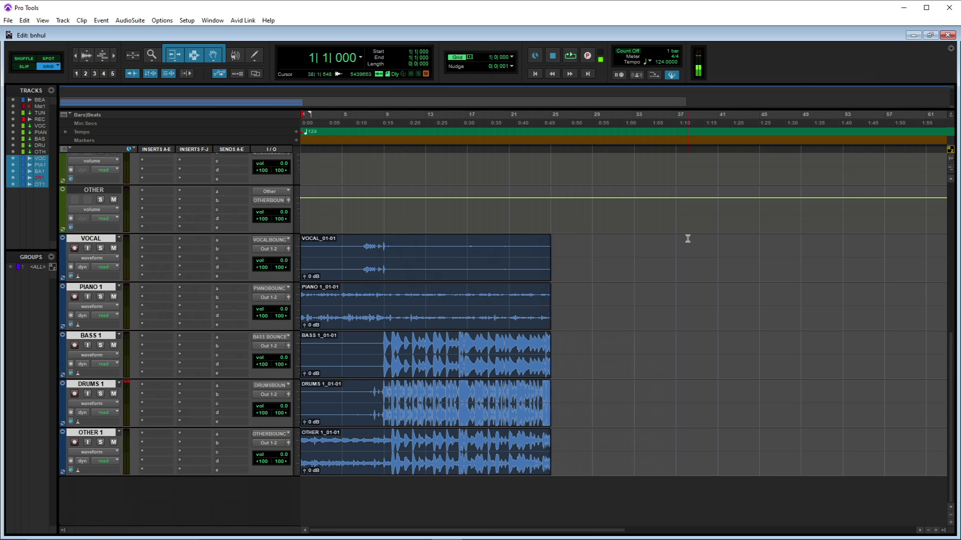
# Compare the original BEAT clip with the recorded stem clips and play the stems from the session start.
pyautogui.scroll(10, 942, 177)
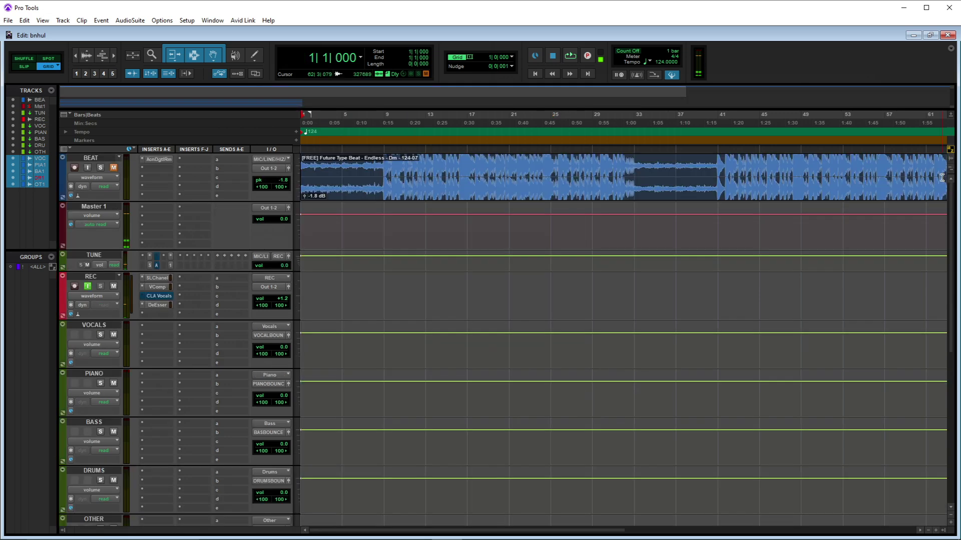
pyautogui.click(550, 196)
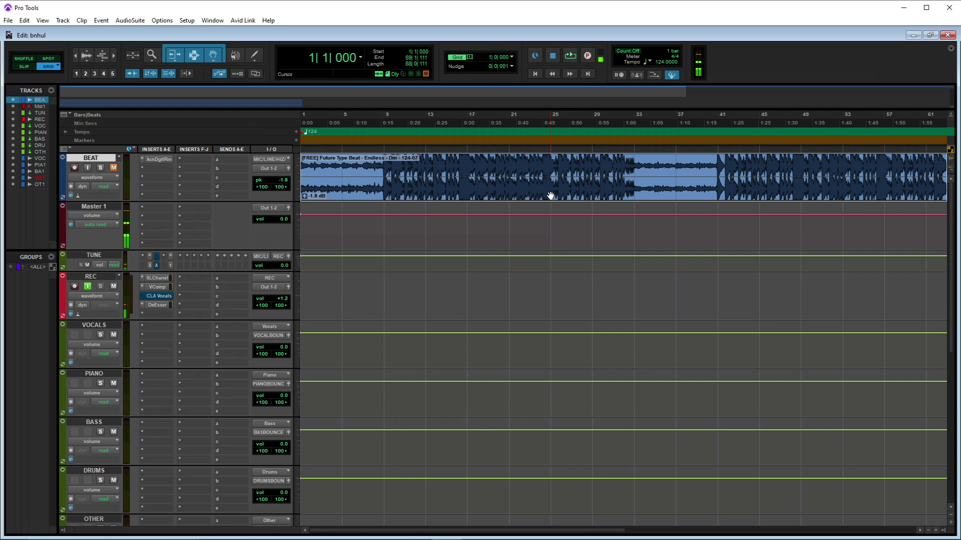
pyautogui.moveTo(949, 257); pyautogui.dragTo(922, 441)
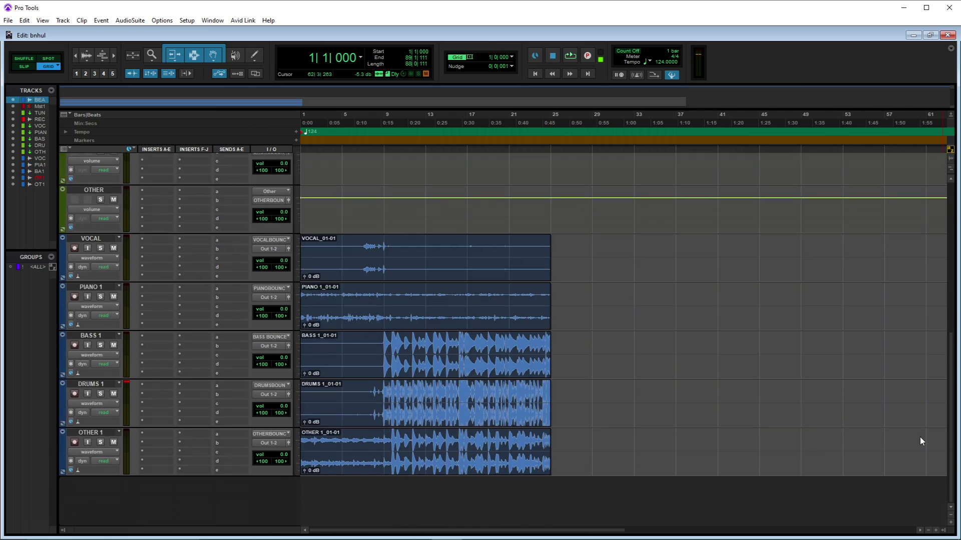
pyautogui.press('Return')
pyautogui.press('space')
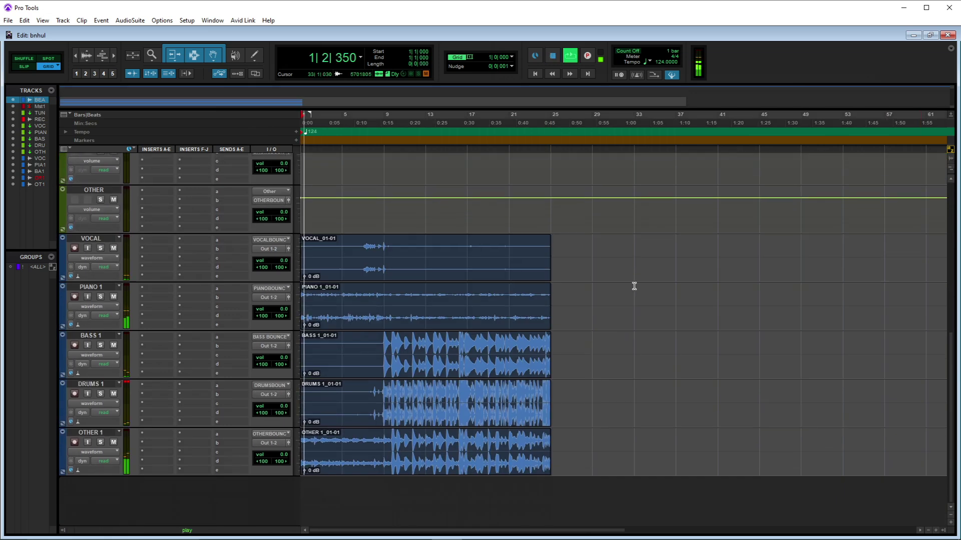
pyautogui.moveTo(184, 537)
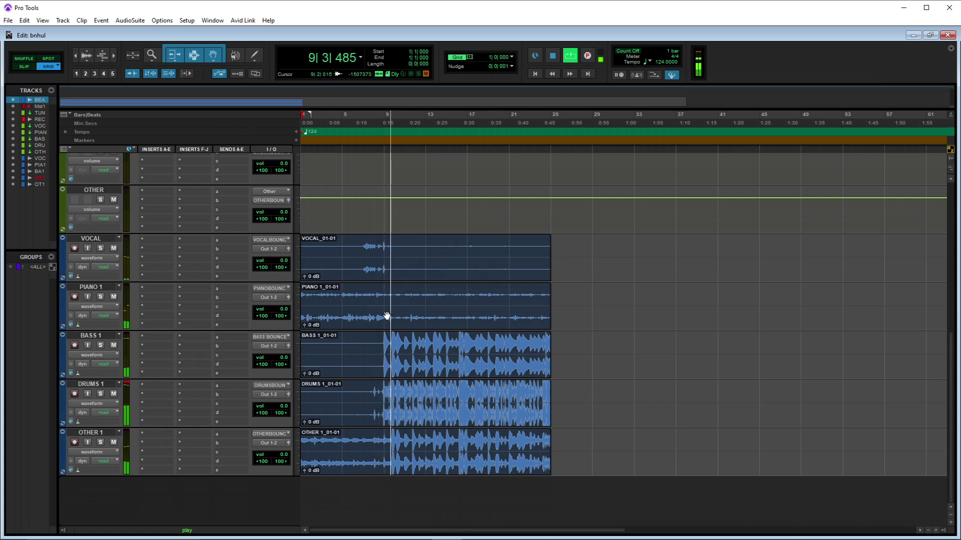
# Audition the mix by muting PIANO 1, BASS 1, DRUMS 1 and OTHER 1 during playback and unmuting all four again.
pyautogui.click(113, 345)
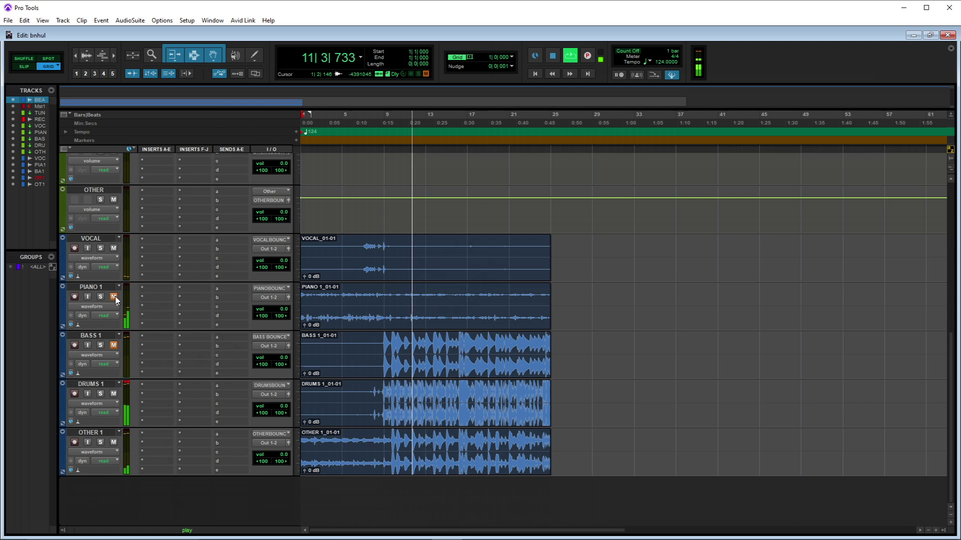
pyautogui.click(113, 394)
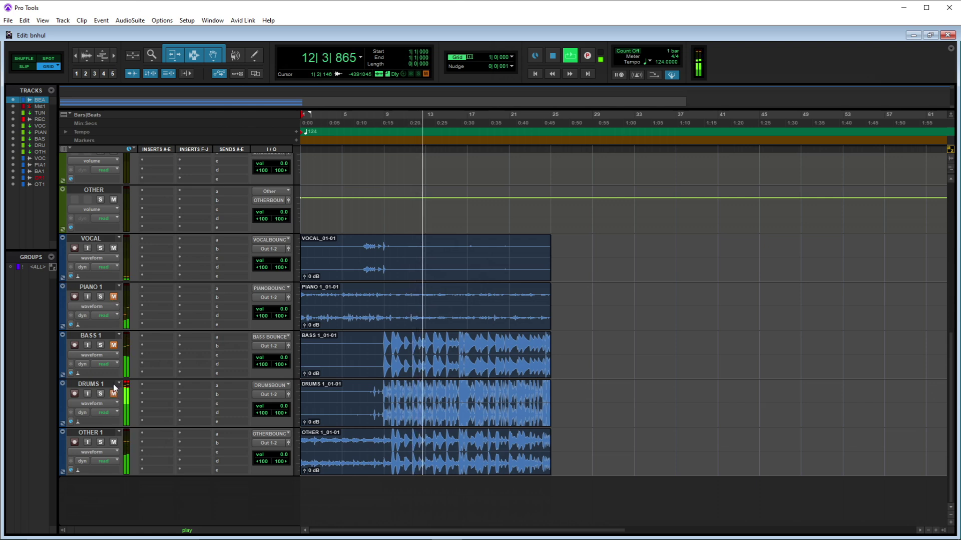
pyautogui.click(113, 443)
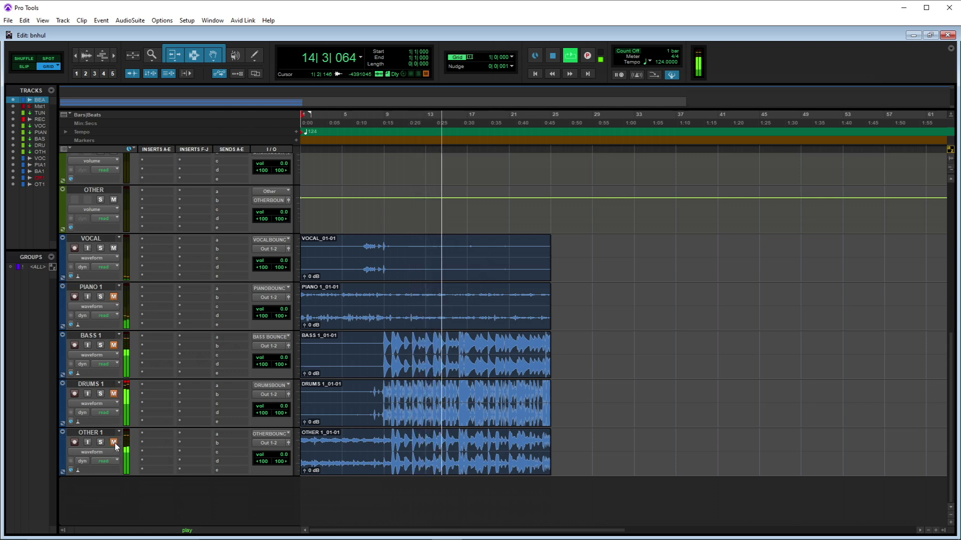
pyautogui.click(115, 343)
pyautogui.rightClick(116, 394)
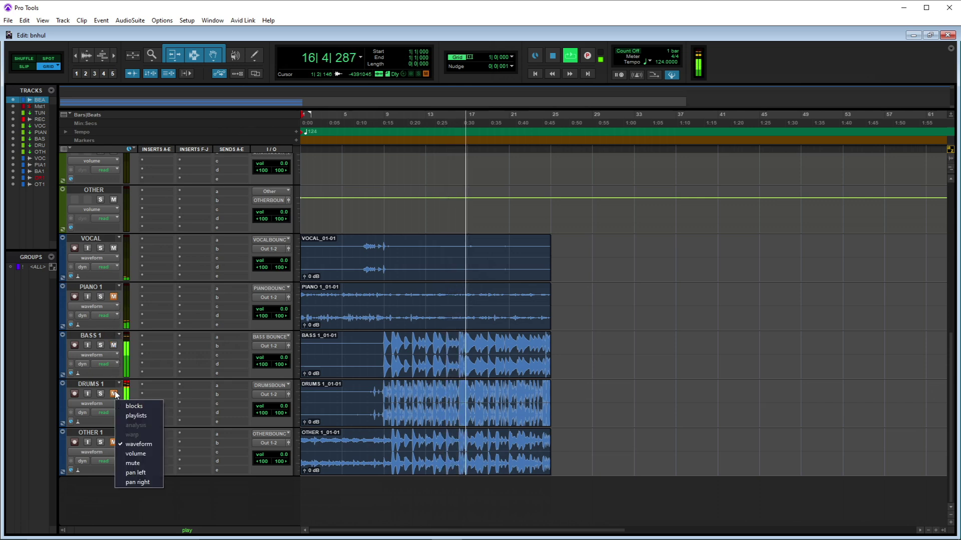
pyautogui.click(114, 394)
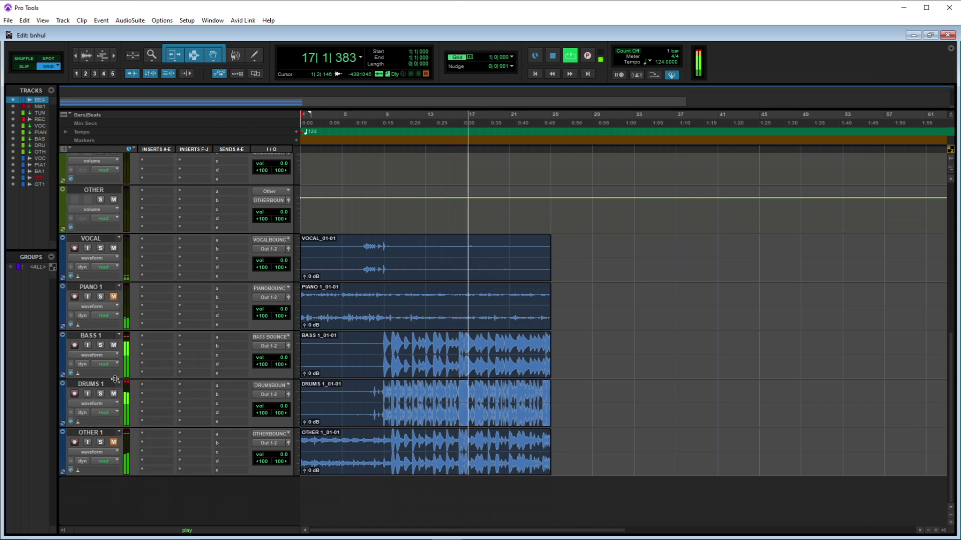
pyautogui.click(114, 443)
pyautogui.click(113, 297)
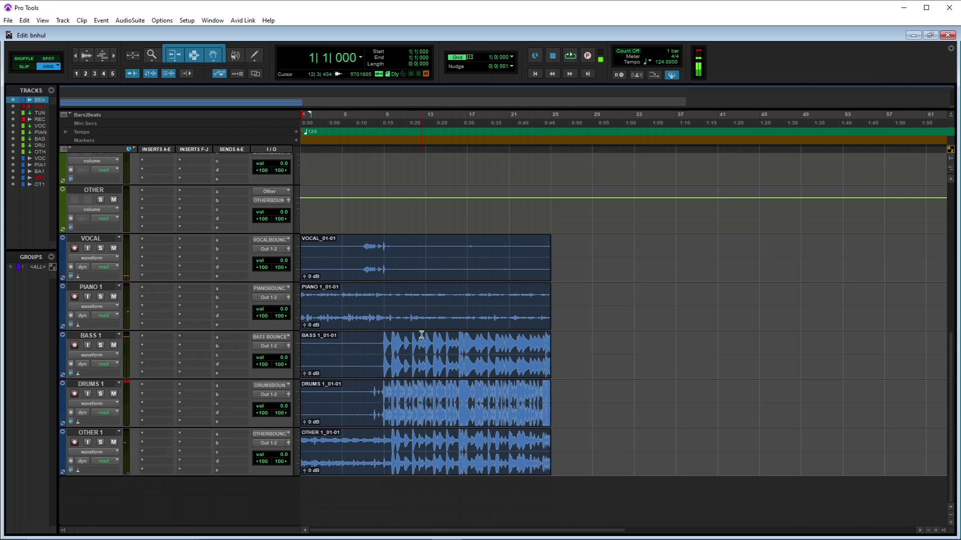
# Play the stems from bar 8 and lower the DRUMS 1 clip's gain to -2.8 dB.
pyautogui.click(378, 426)
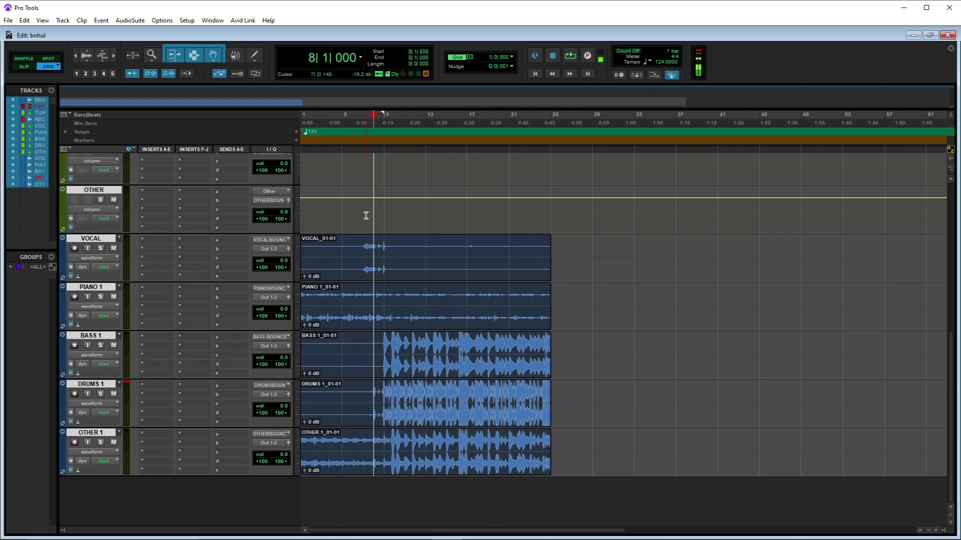
pyautogui.press('space')
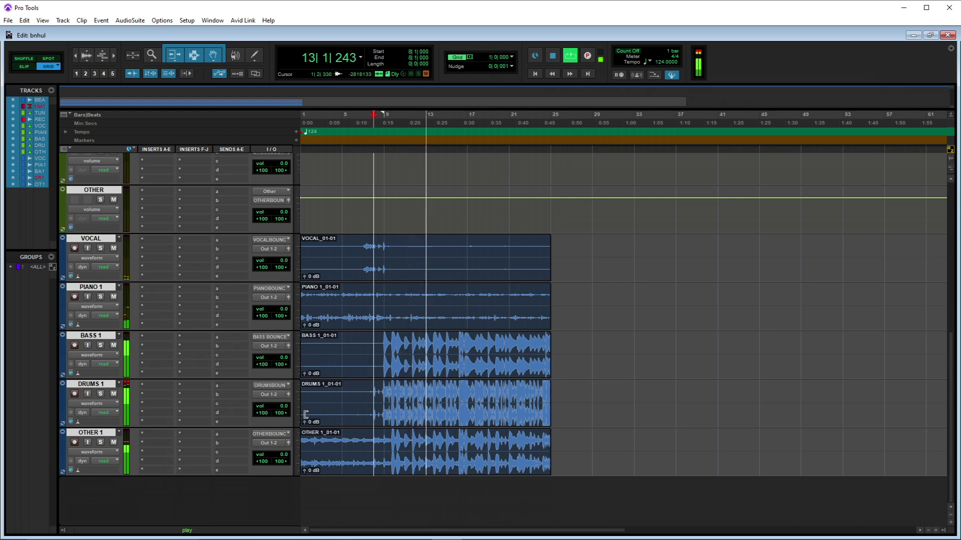
pyautogui.moveTo(306, 424); pyautogui.dragTo(305, 426)
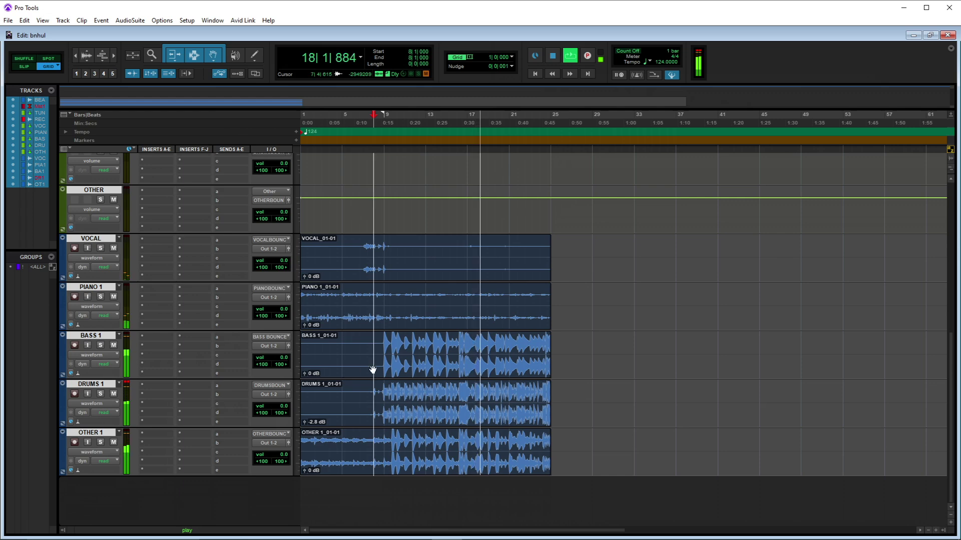
# Set the OTHER 1 clip's gain to +0.9 dB while replaying the stems from bar 9.
pyautogui.moveTo(303, 472); pyautogui.dragTo(303, 476)
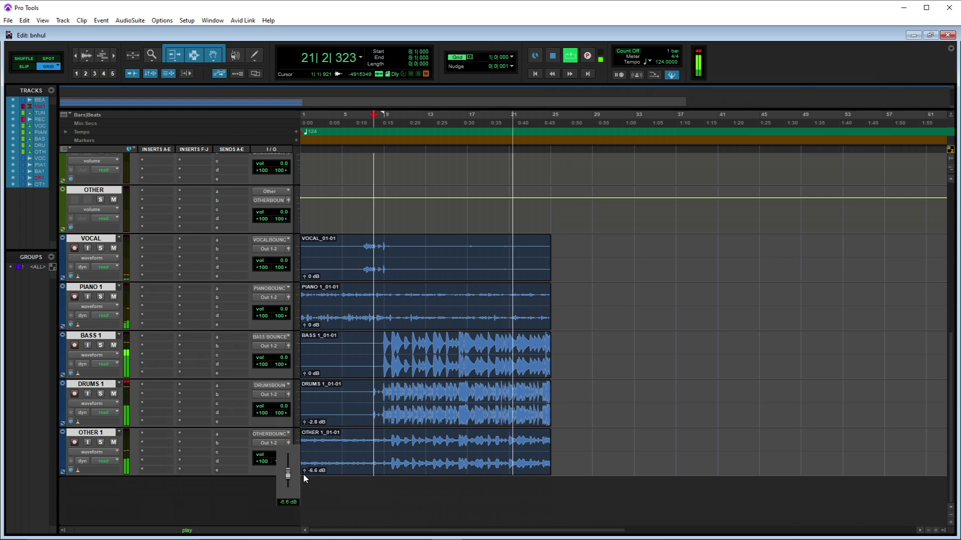
pyautogui.moveTo(304, 476); pyautogui.dragTo(306, 476)
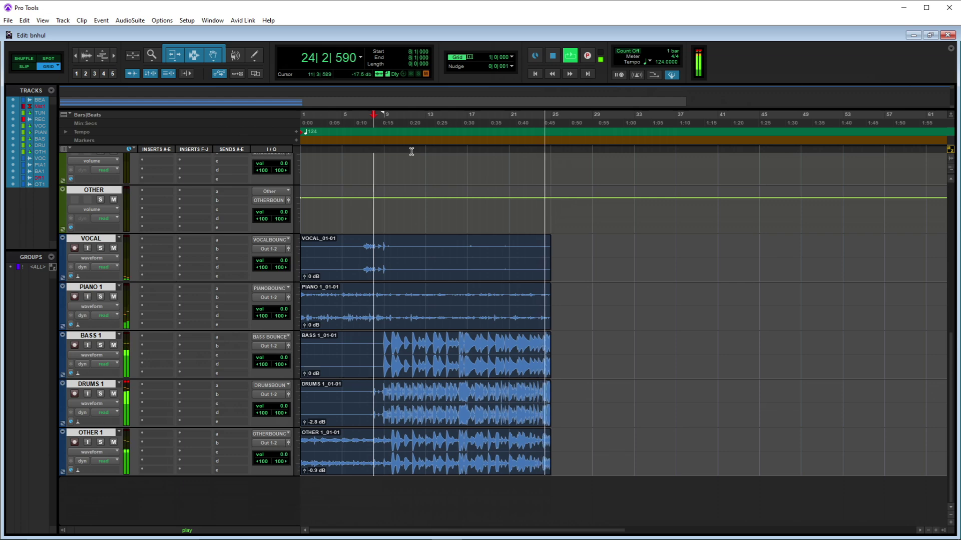
pyautogui.click(383, 127)
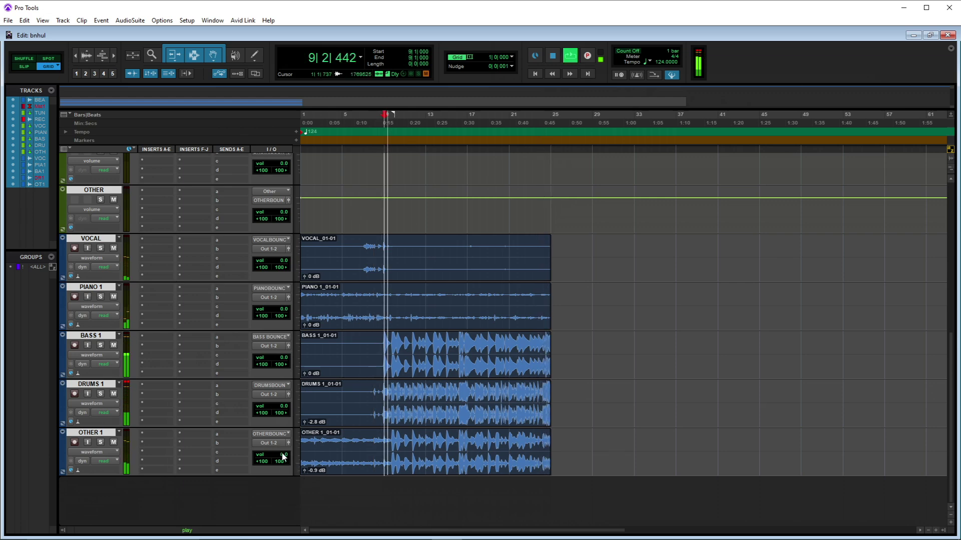
pyautogui.moveTo(306, 474); pyautogui.dragTo(306, 473)
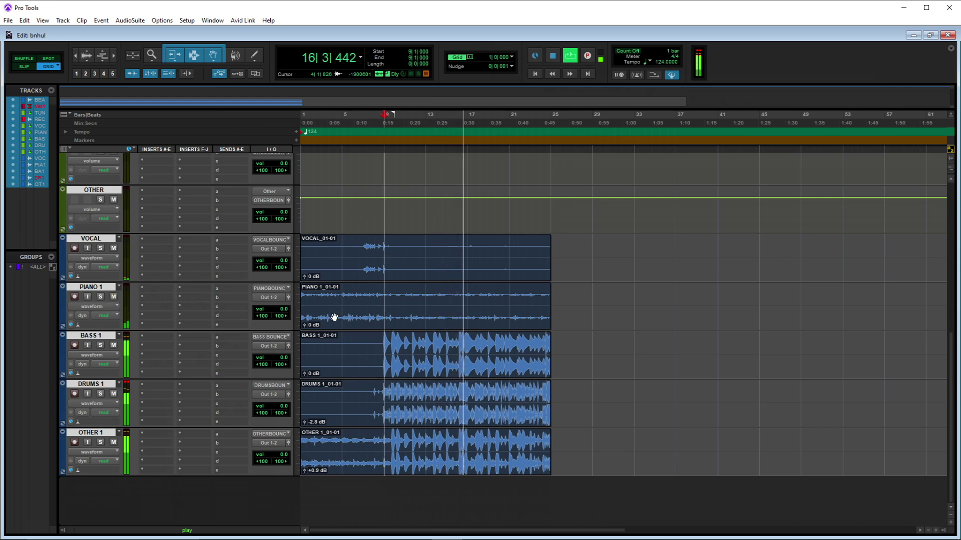
# Solo the PIANO 1 track briefly to hear it on its own, and release the solo.
pyautogui.click(100, 297)
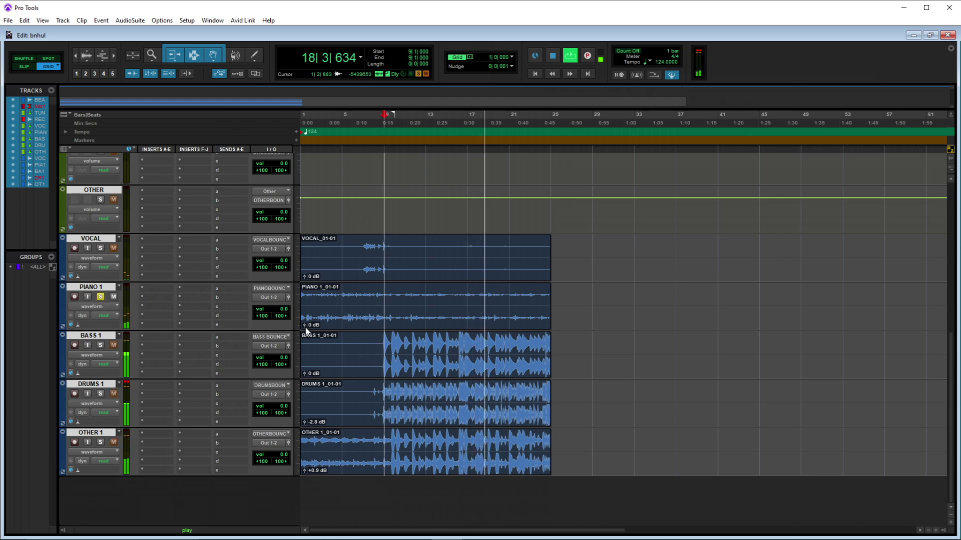
pyautogui.click(100, 298)
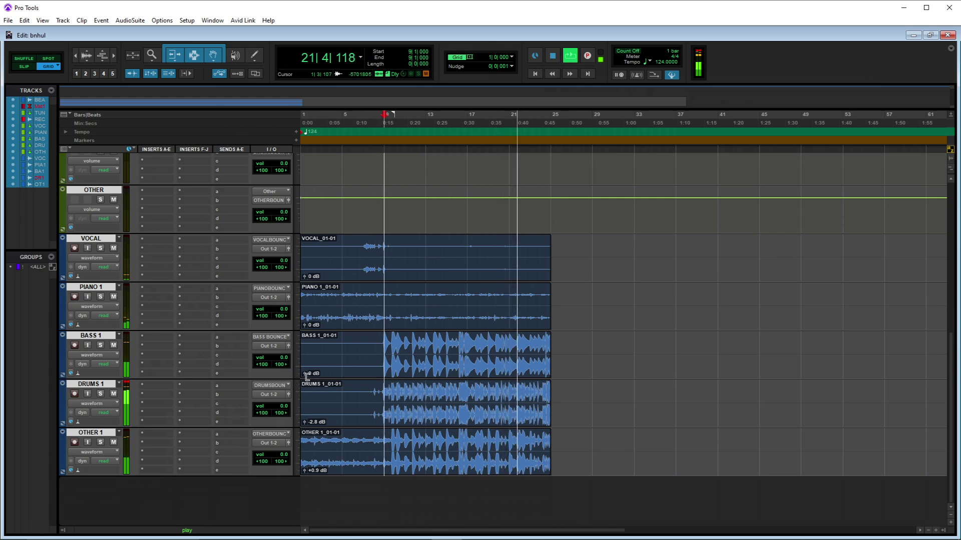
# Set the BASS 1 clip's gain to -1.8 dB while replaying from bar 9, and stop playback.
pyautogui.moveTo(307, 374); pyautogui.dragTo(313, 426)
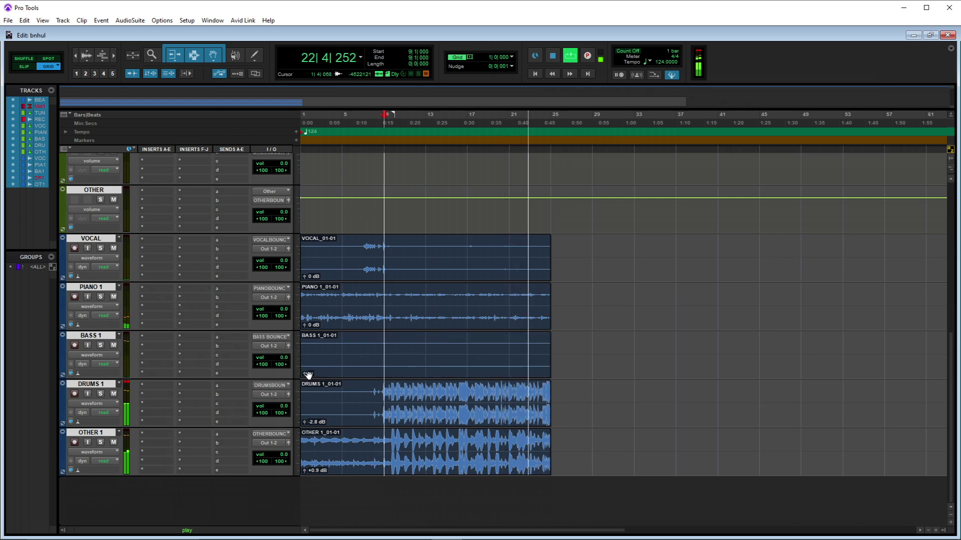
pyautogui.moveTo(307, 375)
pyautogui.mouseDown()
pyautogui.moveTo(307, 344)
pyautogui.moveTo(315, 367)
pyautogui.mouseUp()
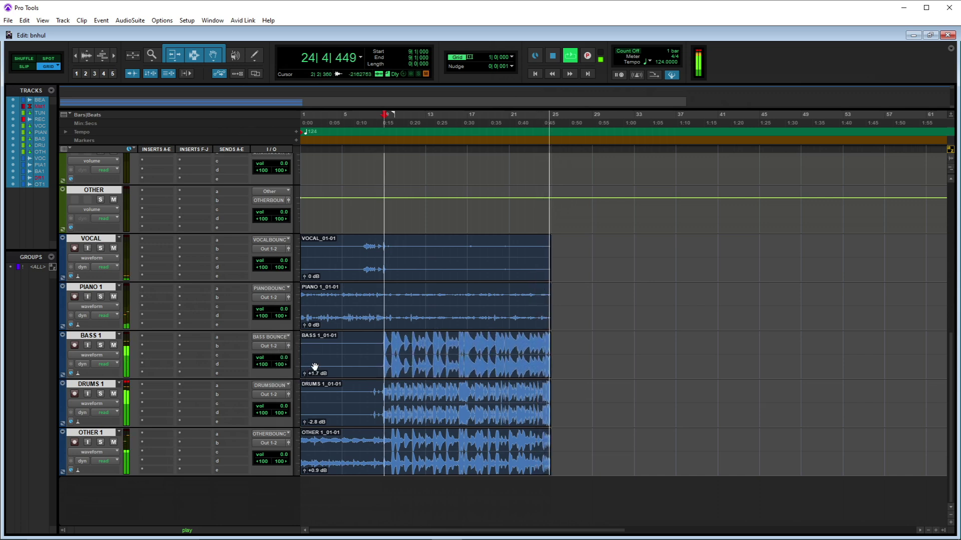
pyautogui.click(384, 126)
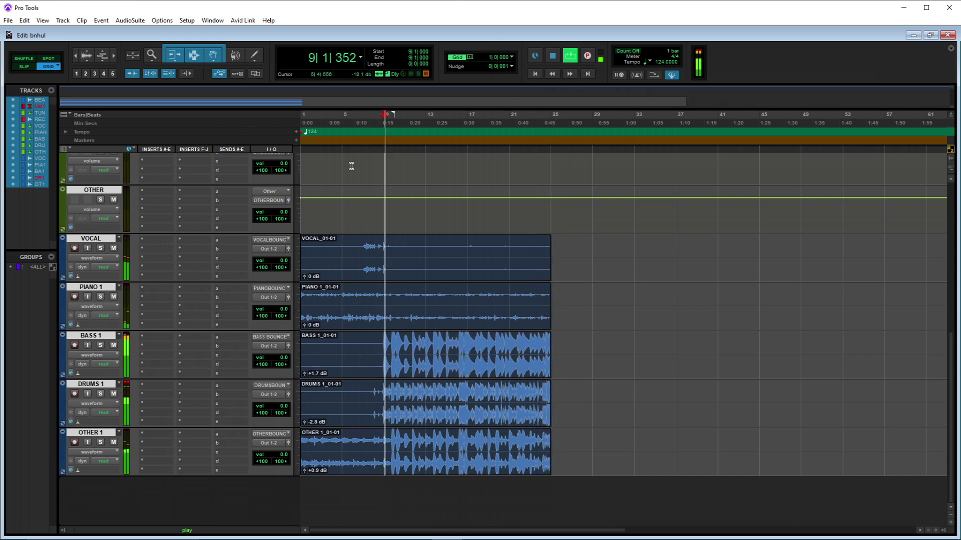
pyautogui.click(305, 375)
pyautogui.moveTo(305, 378); pyautogui.dragTo(307, 380)
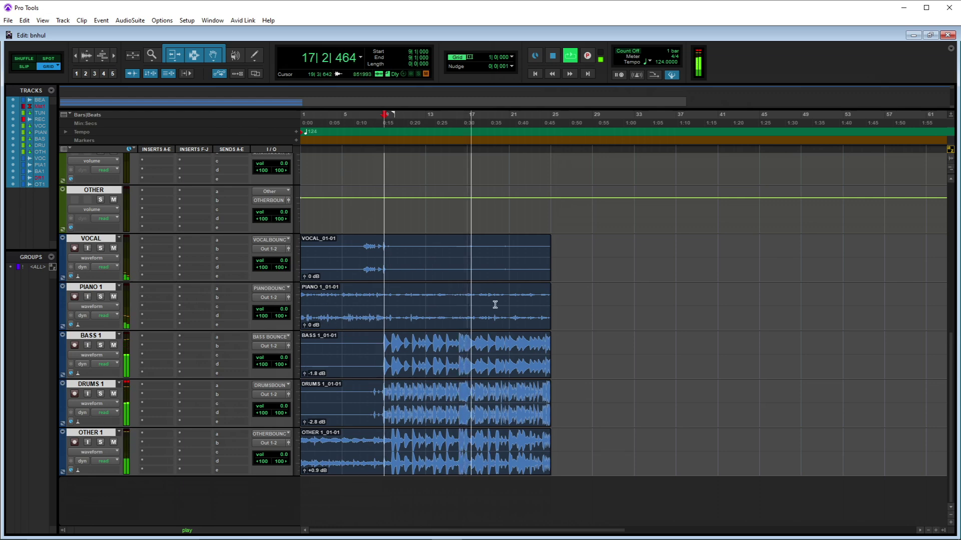
pyautogui.press('space')
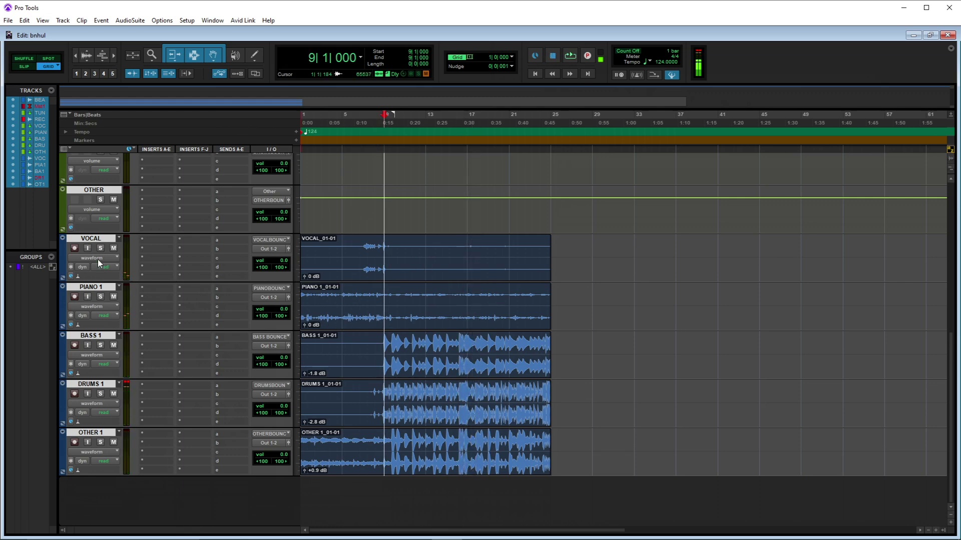